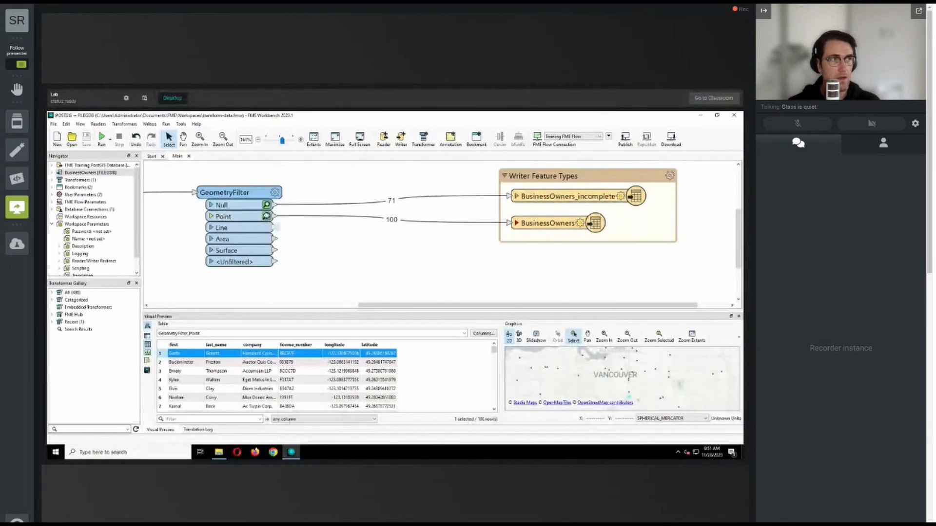
Display the source data of the BusinessOwners writer feature type in Visual Preview
click(110, 141)
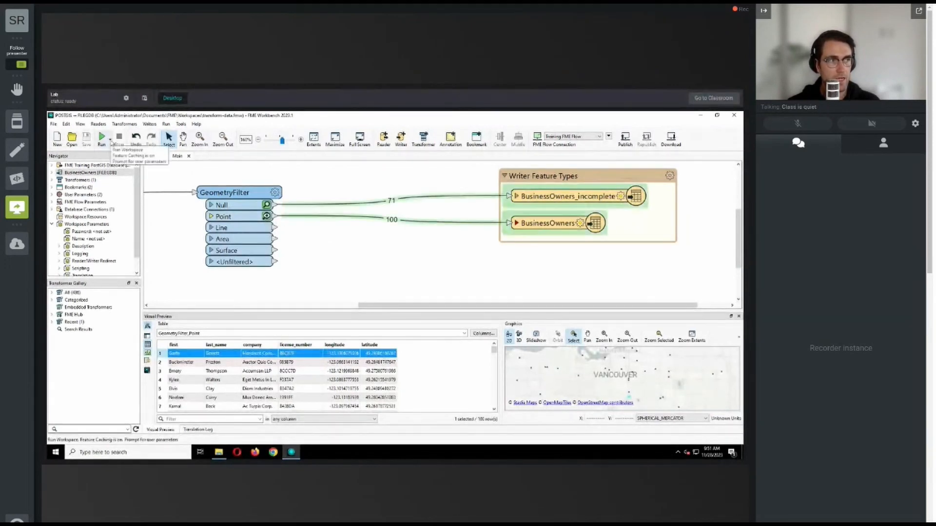
click(111, 141)
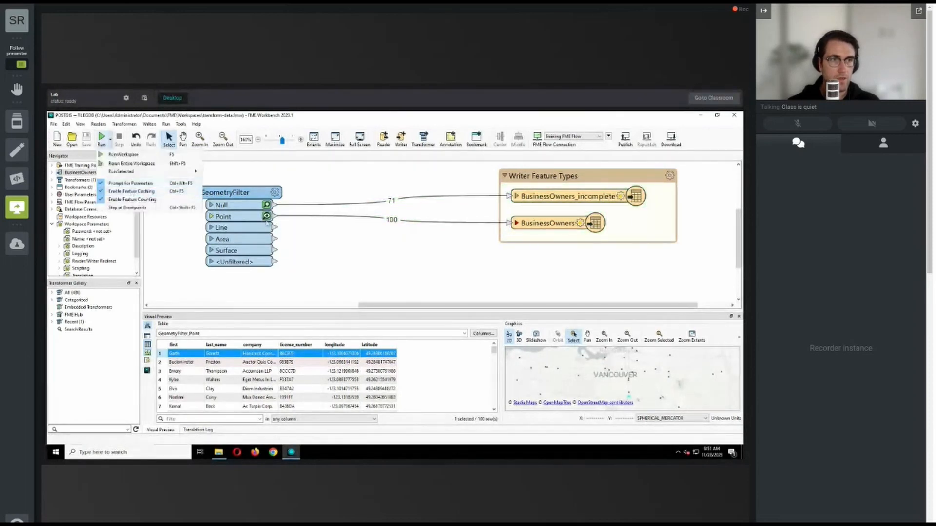
click(556, 224)
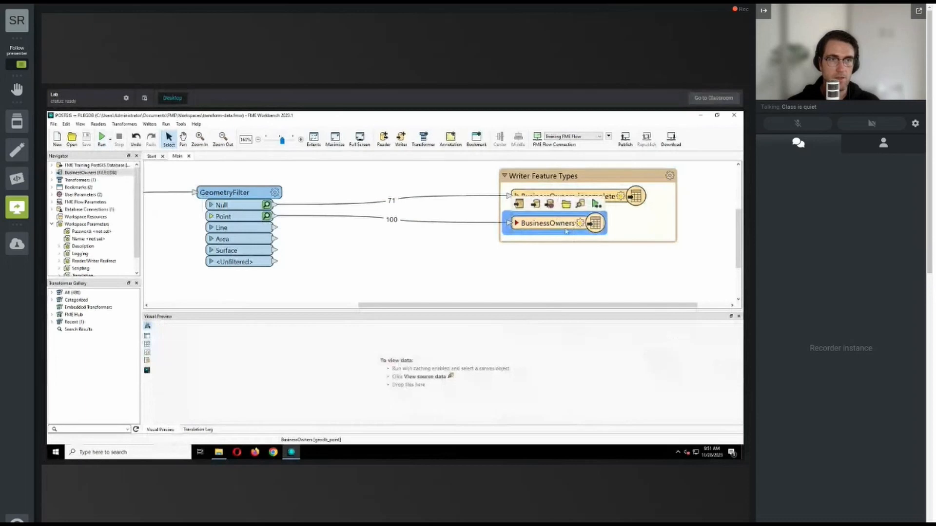
click(588, 280)
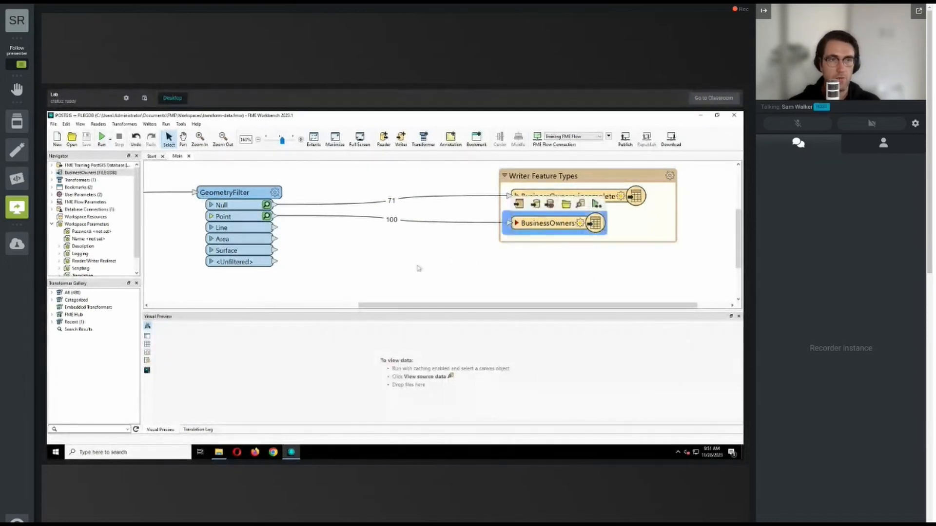
click(540, 227)
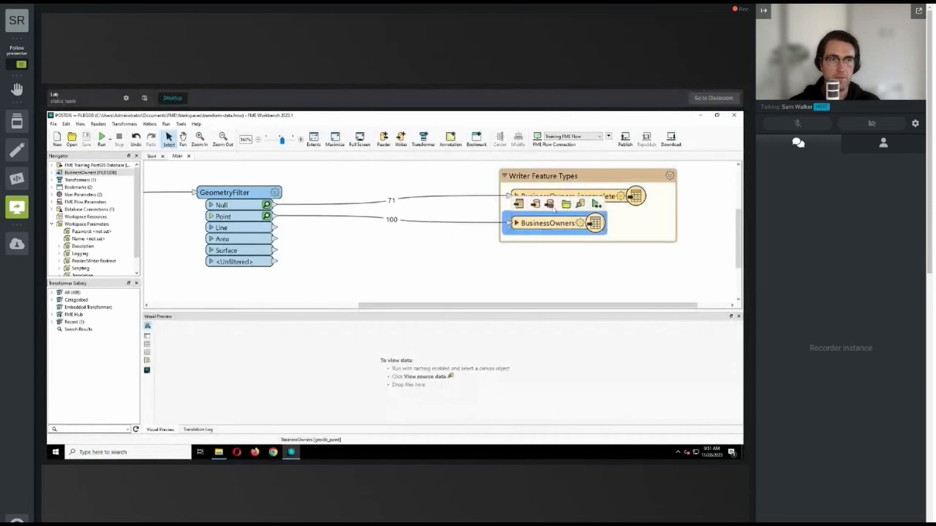
click(580, 205)
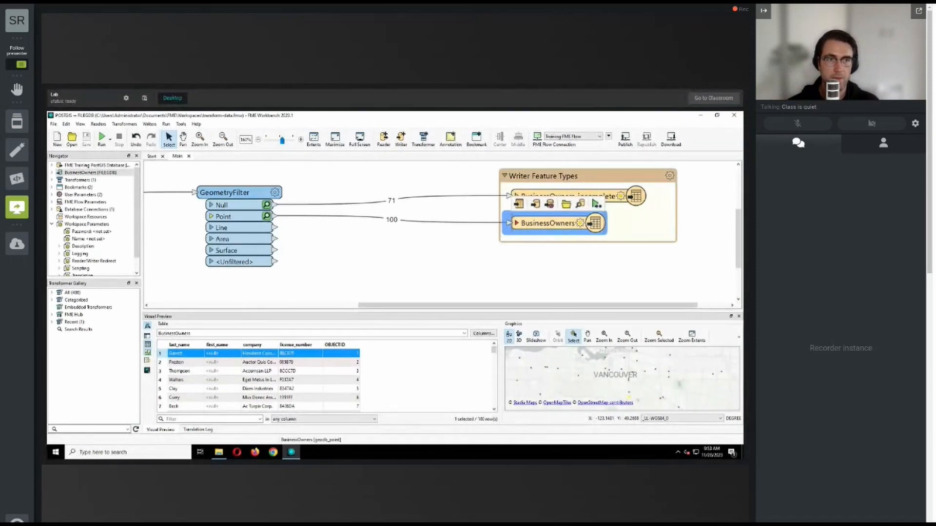
Connect the first attribute of the GeometryFilter's Point output to first_name on the BusinessOwners writer feature type, and collapse both attribute lists
click(516, 223)
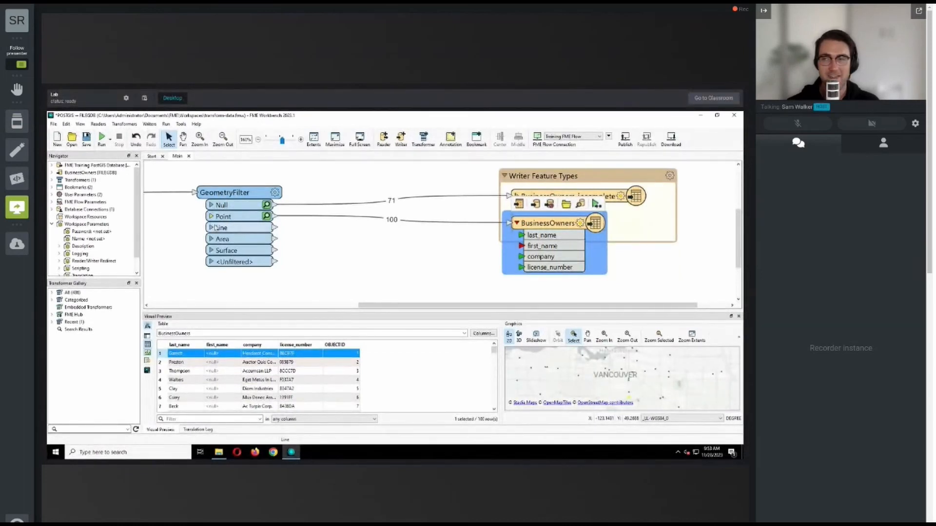
click(211, 217)
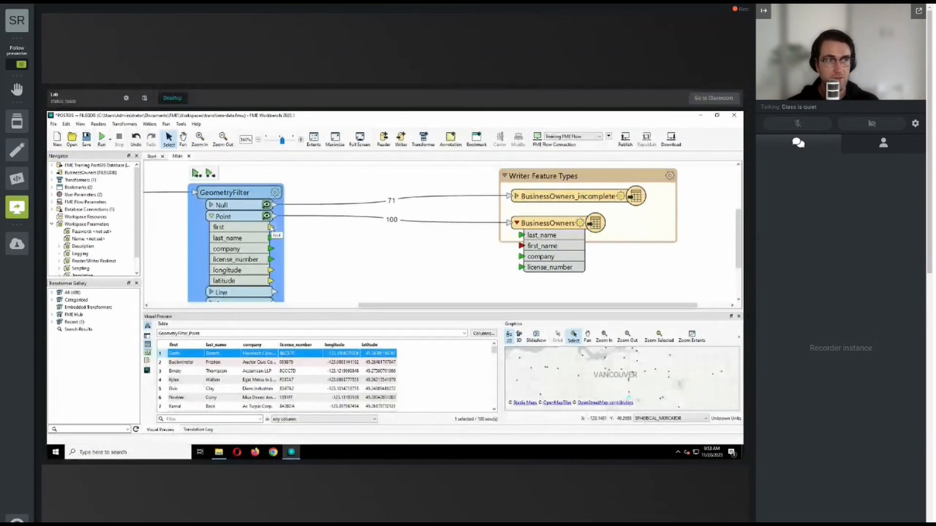
drag(272, 227, 521, 246)
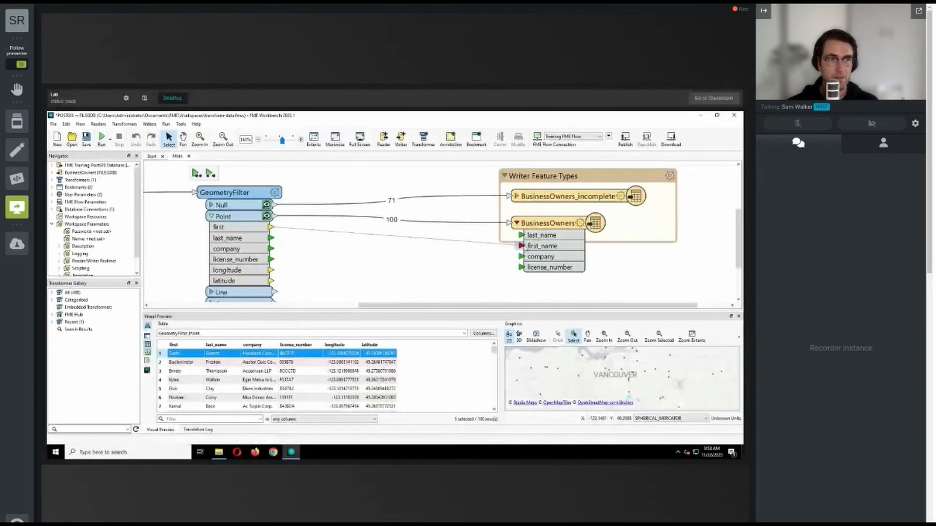
drag(525, 248, 522, 246)
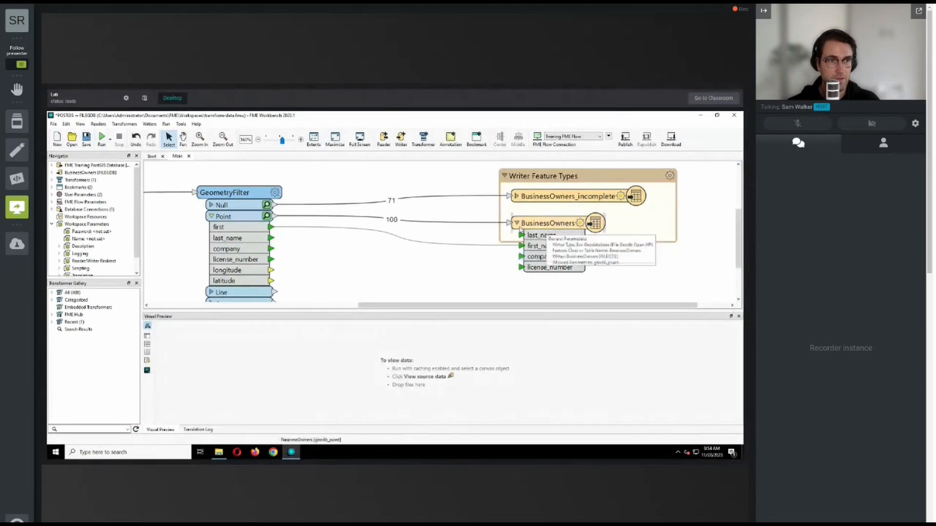
click(517, 224)
click(212, 217)
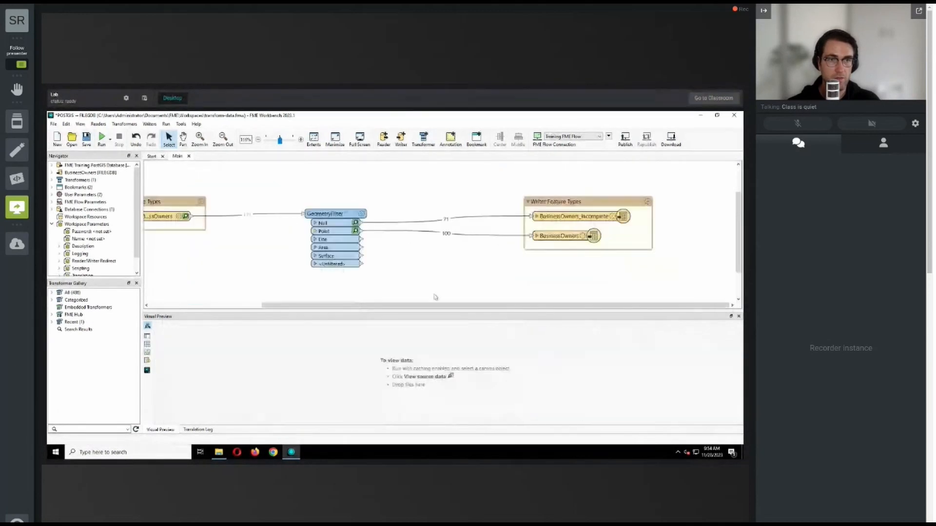
Examine the attribute lists of the reader feature type, the GeometryFilter's Point output and the BusinessOwners writer feature type
scroll(435, 297, down, 1)
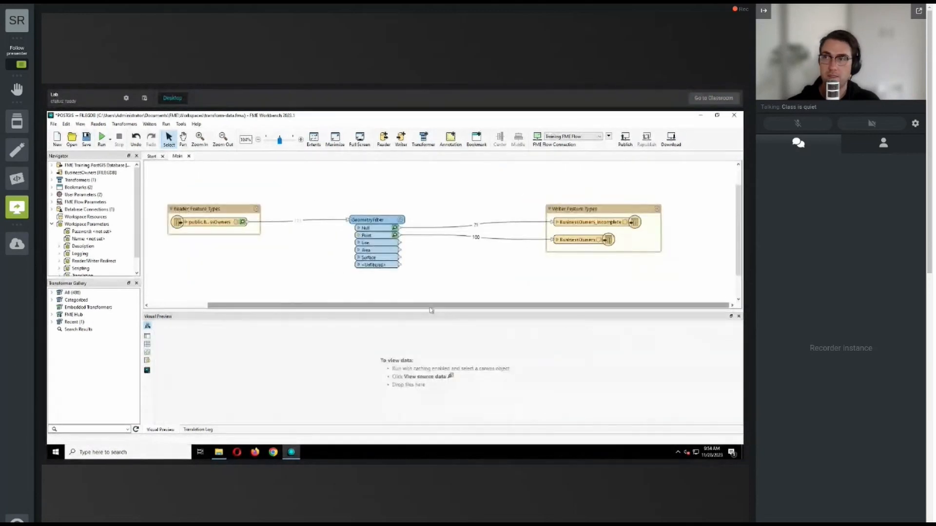
drag(431, 306, 414, 306)
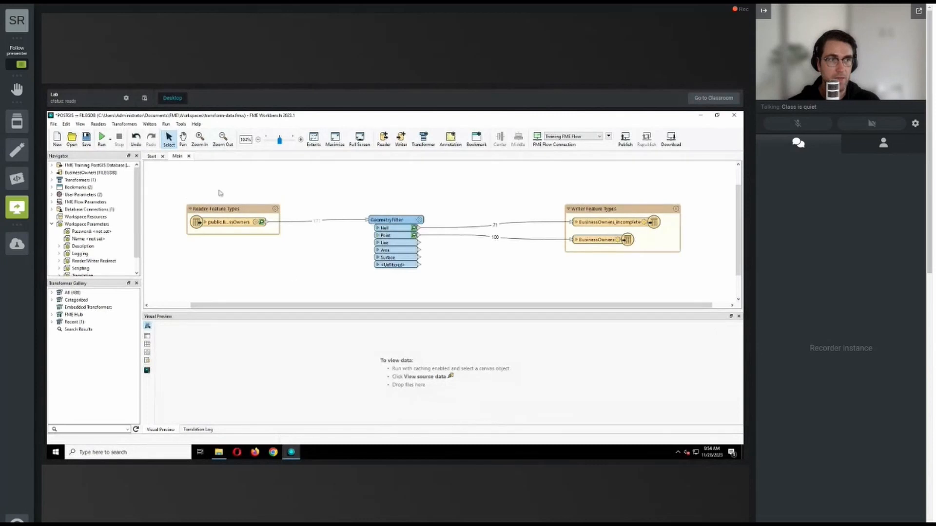
click(379, 236)
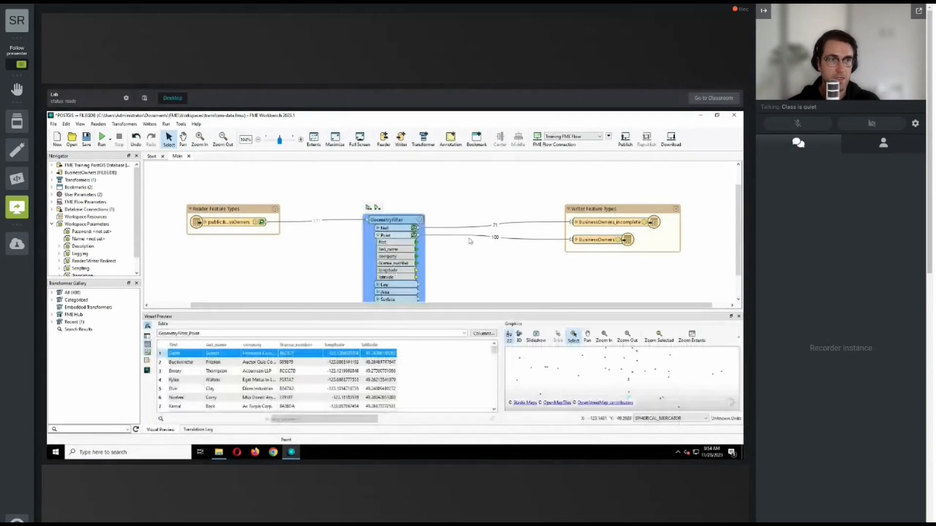
click(579, 240)
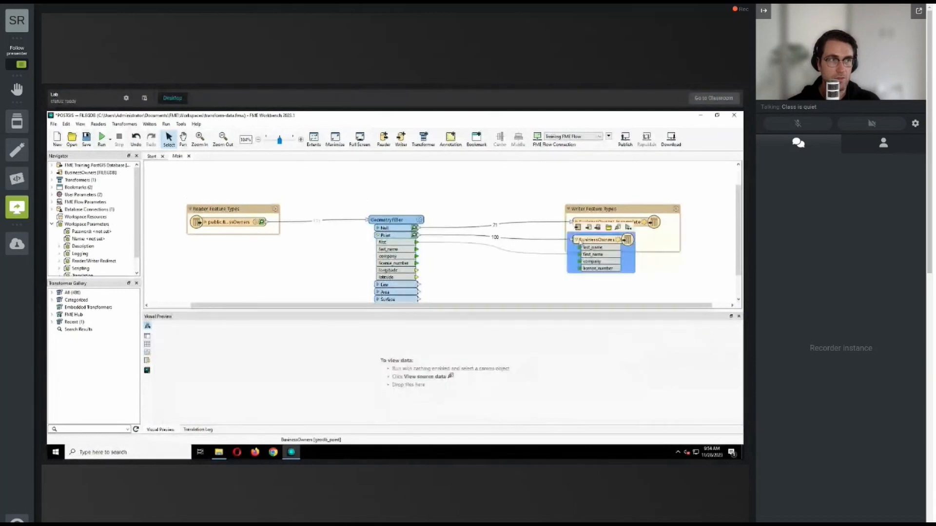
click(577, 241)
click(378, 236)
click(206, 223)
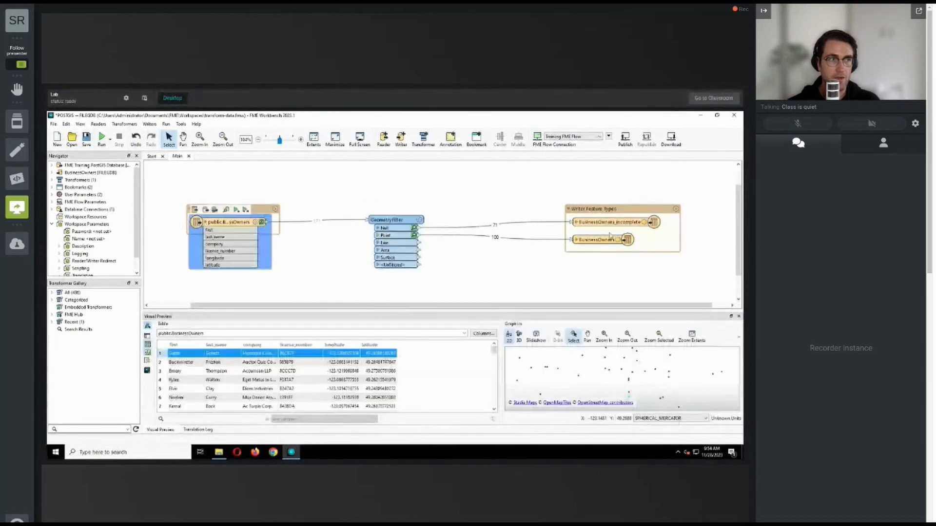
click(610, 239)
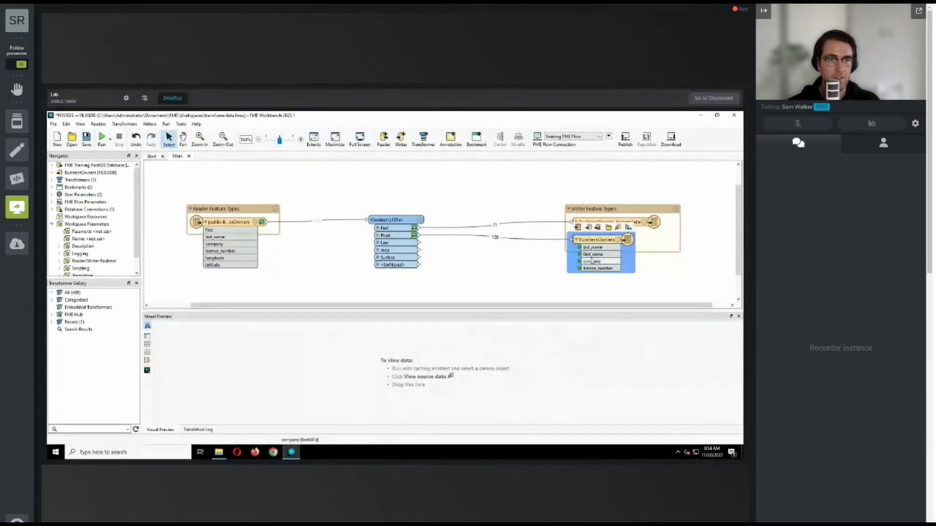
click(576, 240)
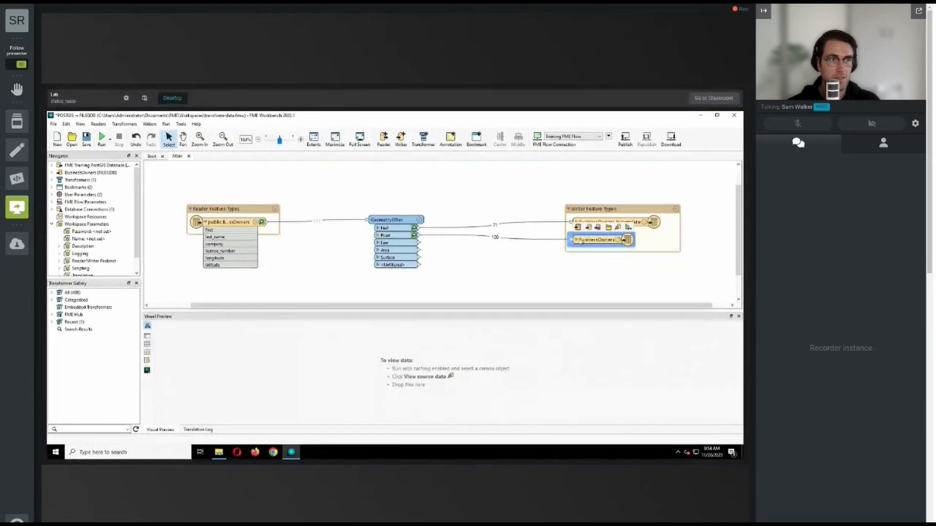
click(208, 229)
click(206, 223)
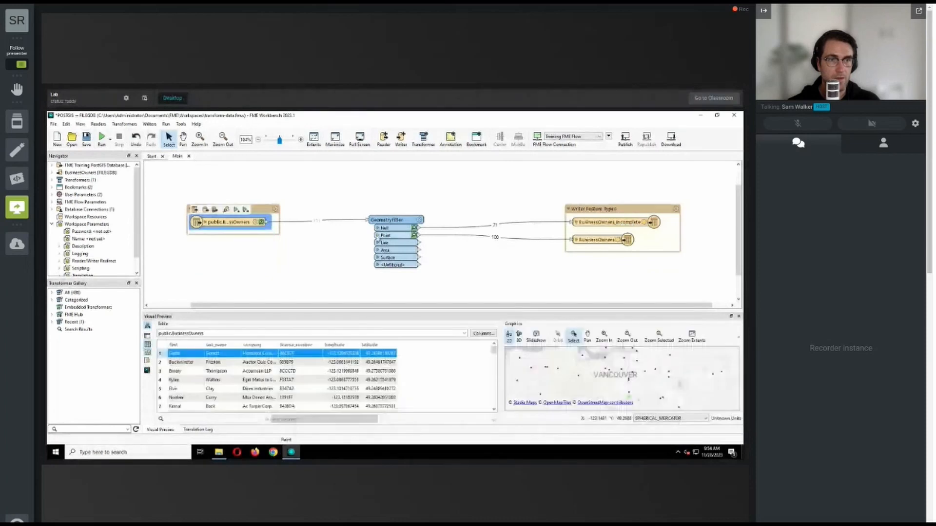
Delete the attribute connection from first on the Point output to first_name on BusinessOwners, and collapse both attribute lists
click(378, 235)
click(577, 240)
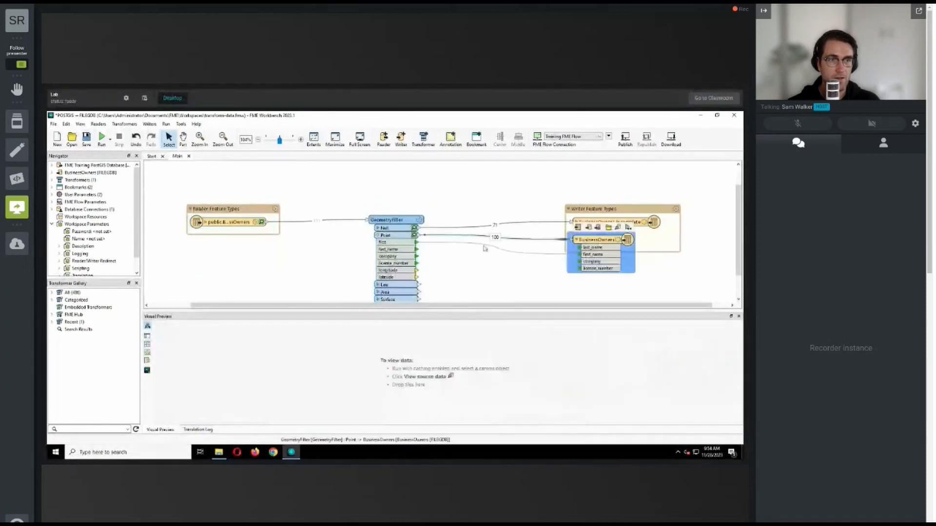
click(483, 248)
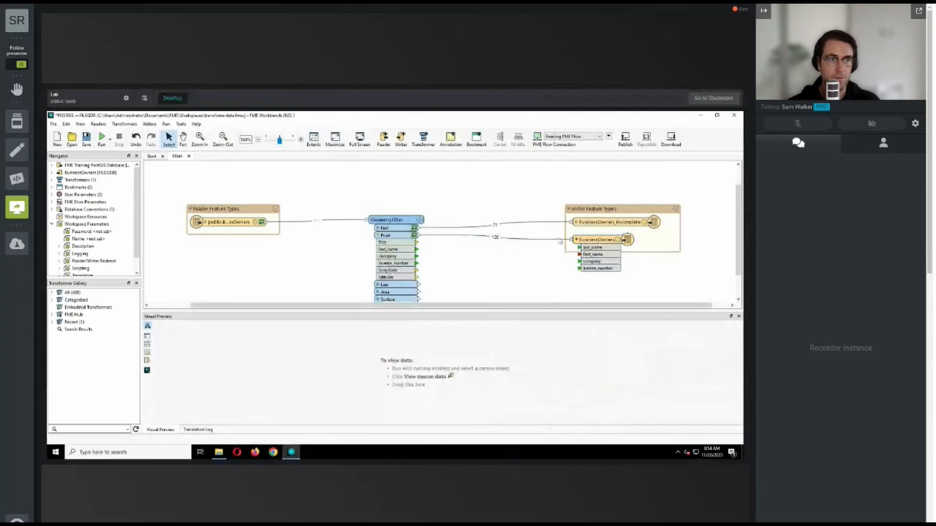
click(575, 240)
click(384, 236)
Move the Reader Feature Types bookmark farther from the GeometryFilter to widen the gap between them
drag(247, 210, 207, 208)
click(246, 242)
drag(291, 306, 278, 307)
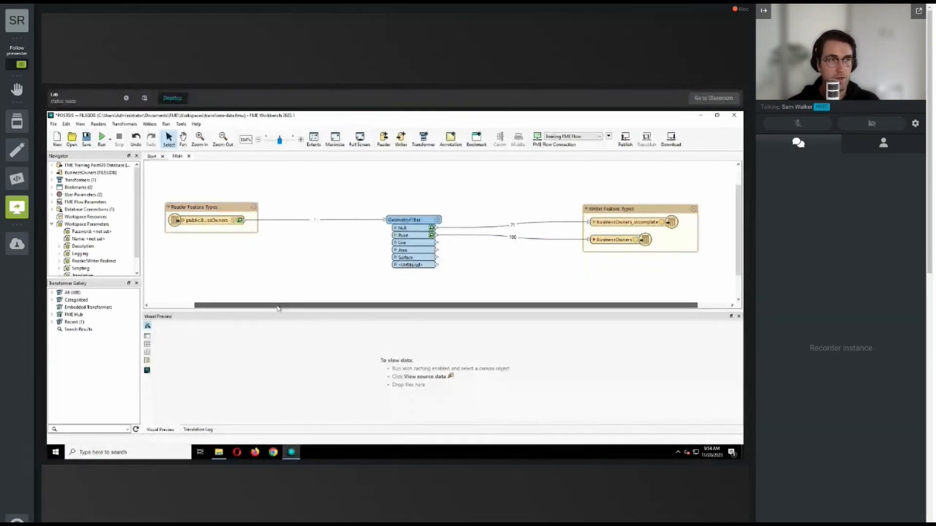
drag(278, 307, 264, 307)
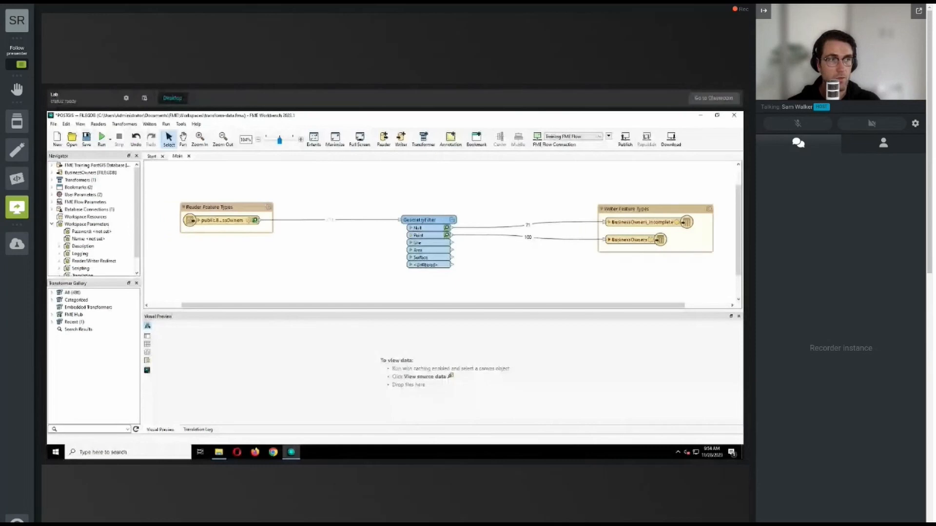
Insert an AttributeManager transformer on the connection between the BusinessOwners reader feature type and the GeometryFilter
click(297, 221)
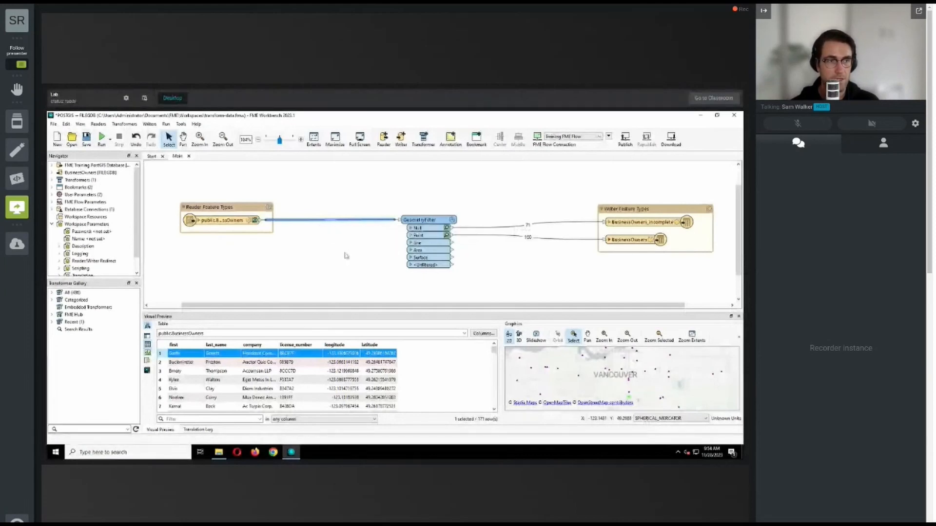
text(a)
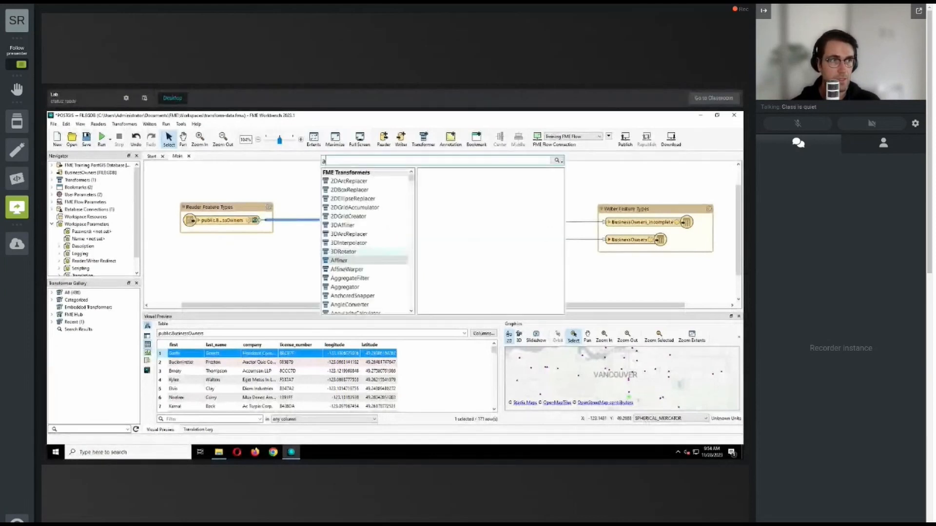
text(ttribute)
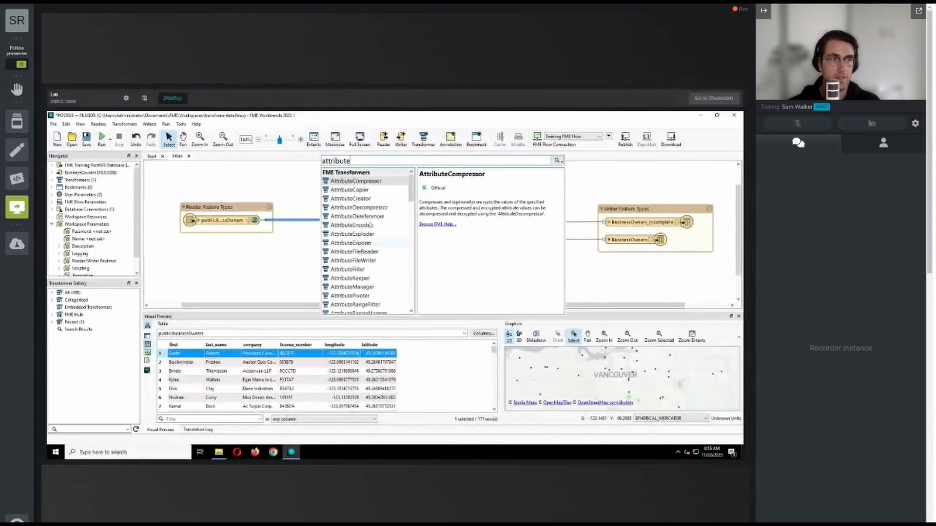
scroll(371, 222, down, 4)
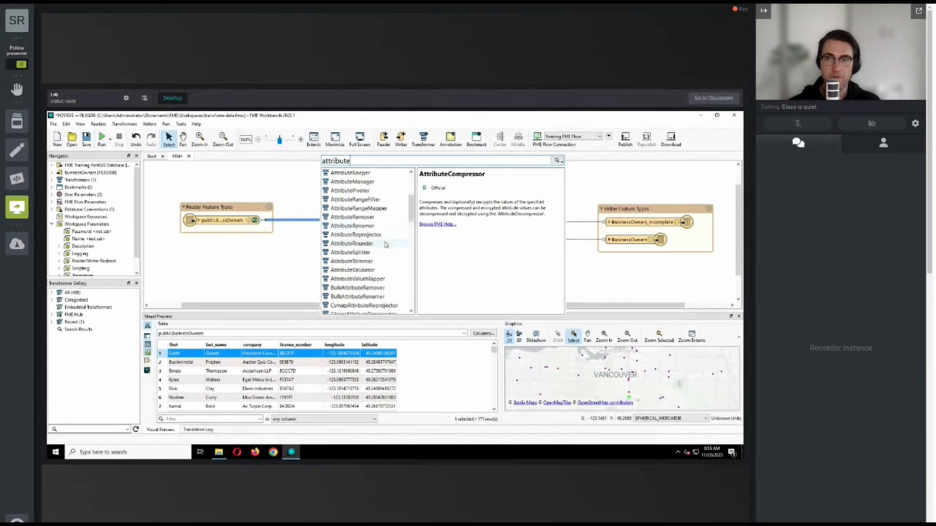
scroll(385, 244, up, 4)
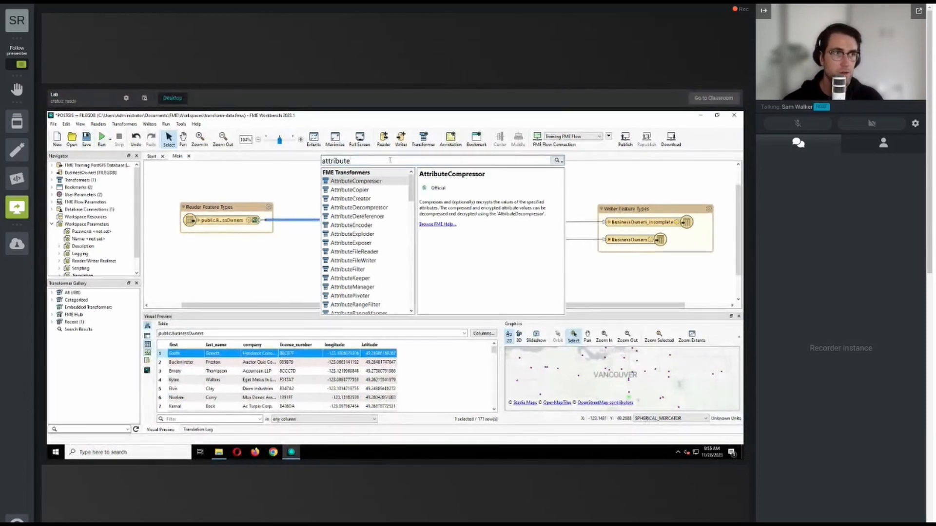
text(man)
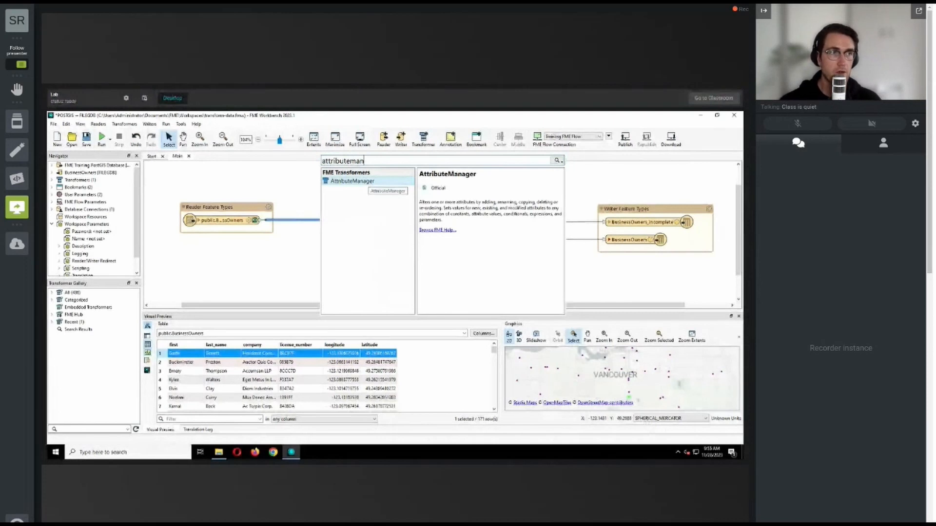
double_click(374, 187)
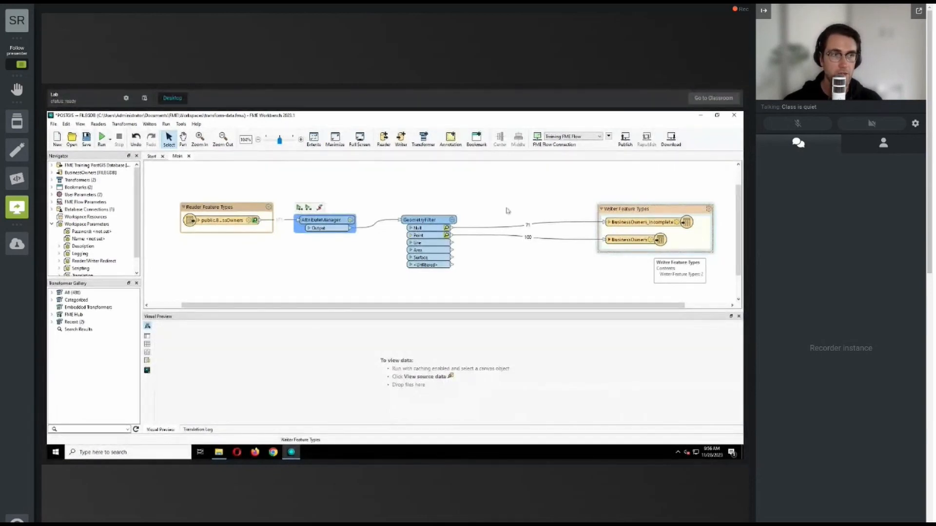
In the AttributeManager, set the output attribute of first to first_name and move that row below last_name
double_click(323, 221)
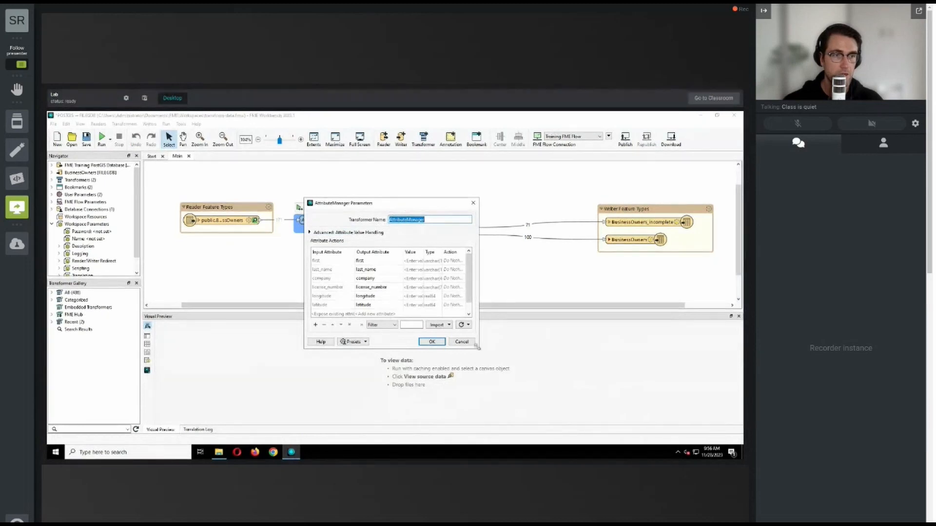
drag(478, 347, 537, 355)
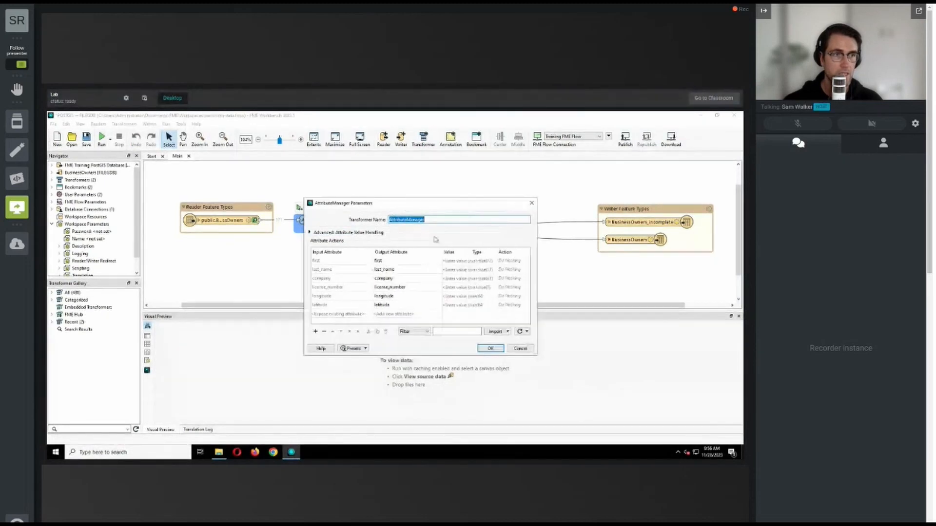
drag(442, 252, 472, 251)
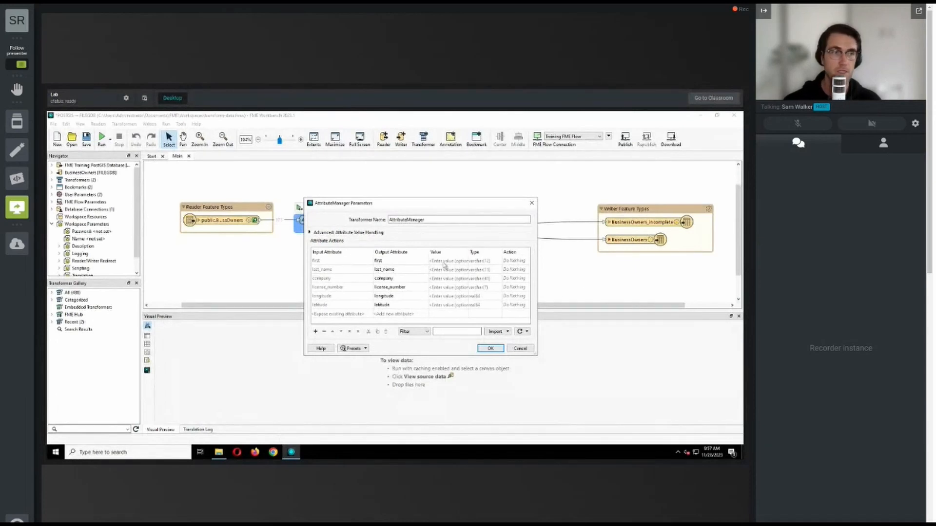
click(404, 261)
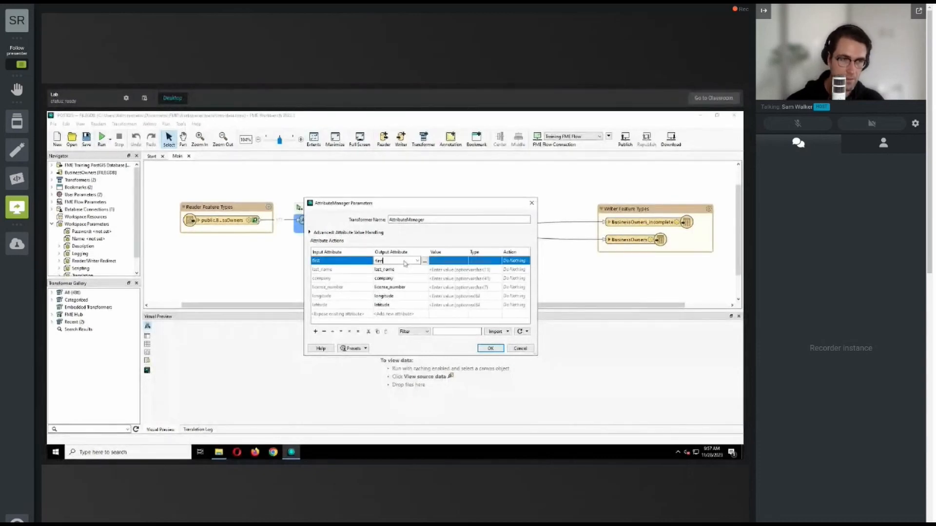
text(_n)
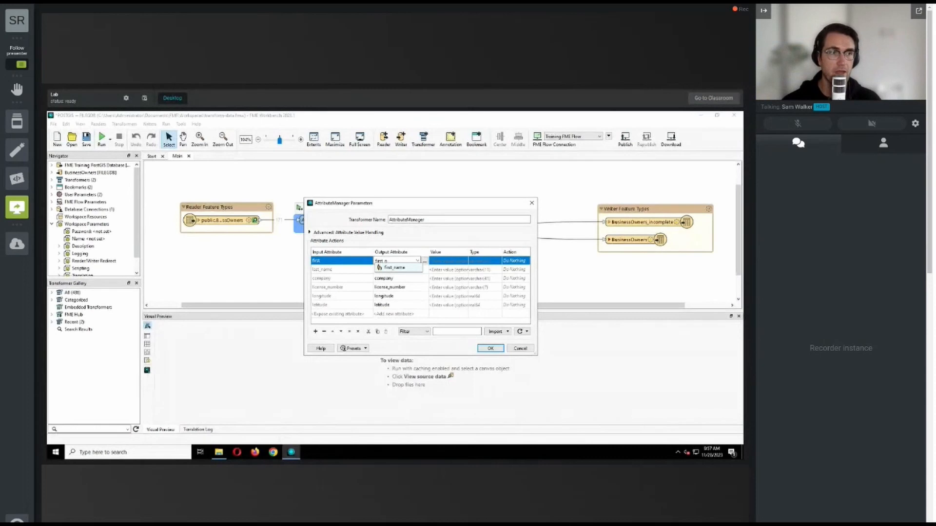
click(397, 268)
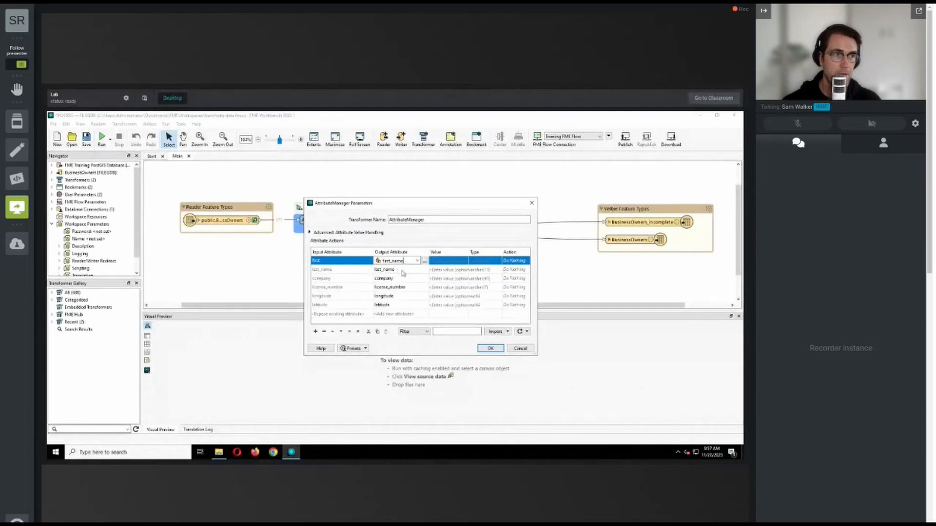
click(342, 332)
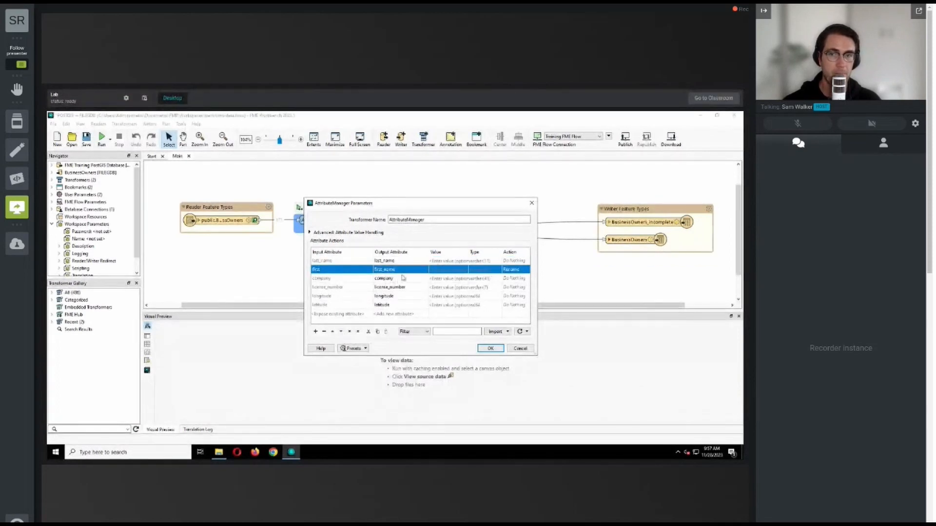
Remove the longitude and latitude attributes in the AttributeManager and accept the parameters
click(388, 296)
shift+click(389, 305)
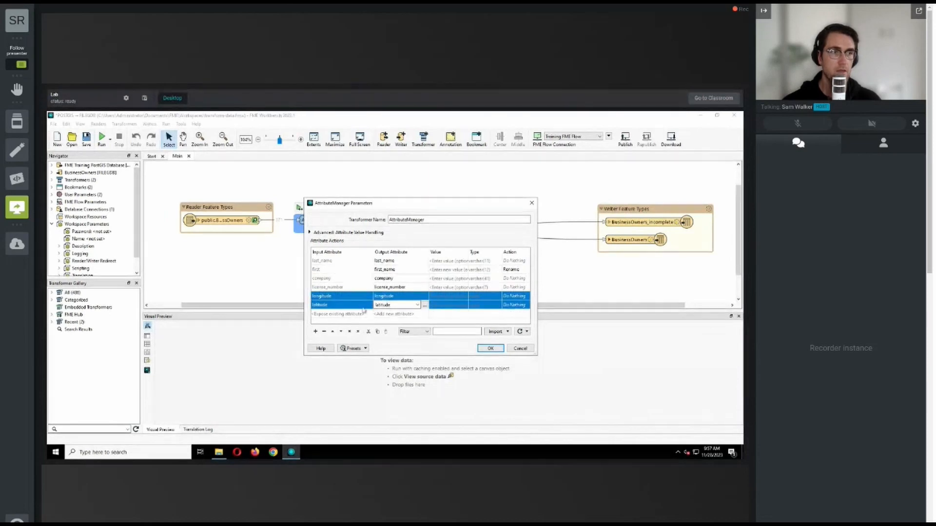
click(325, 332)
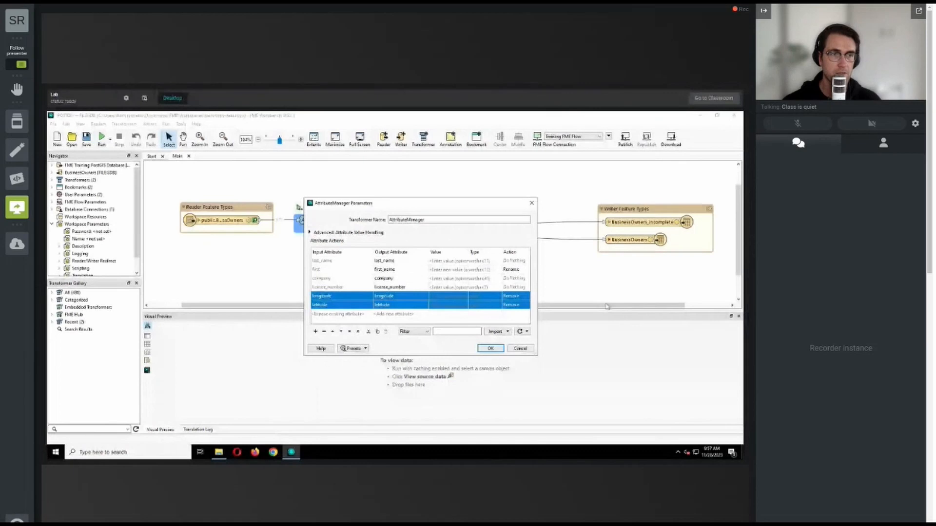
click(474, 310)
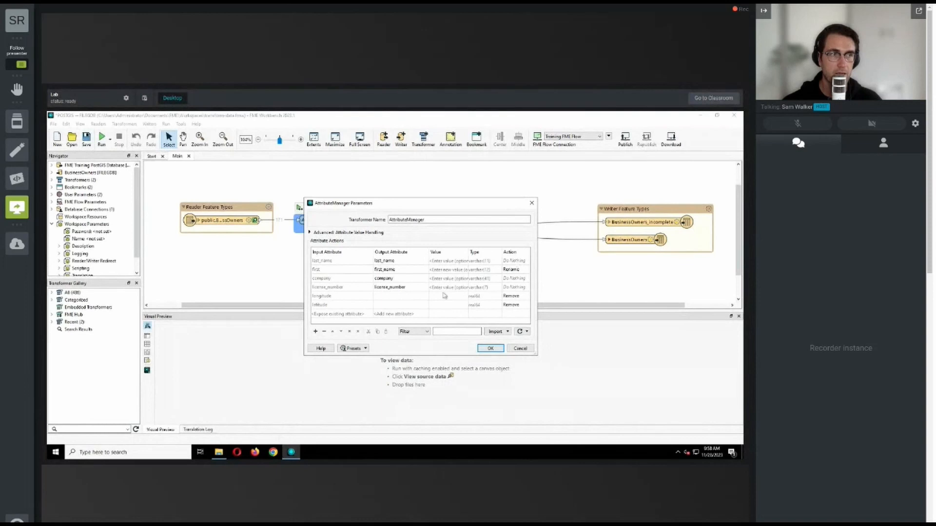
click(491, 348)
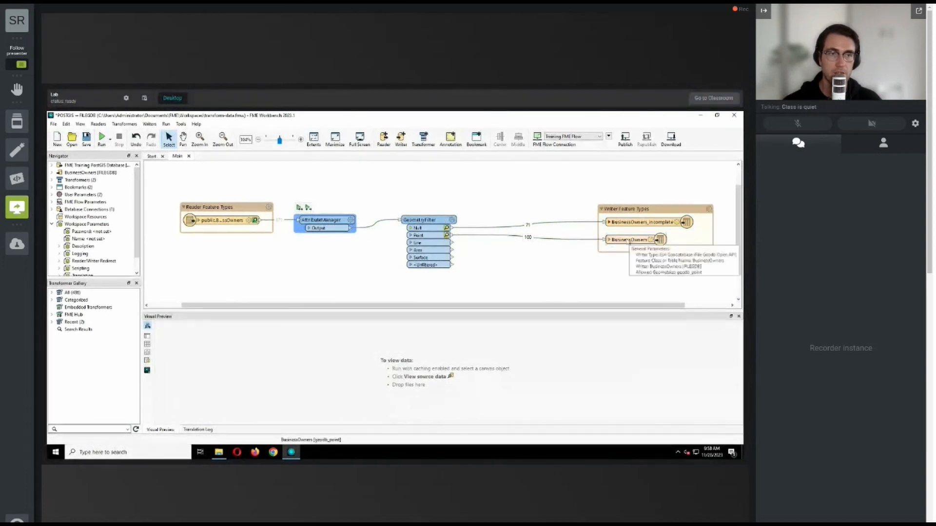
Examine the attribute lists of the BusinessOwners and BusinessOwners_incomplete writer feature types
click(628, 241)
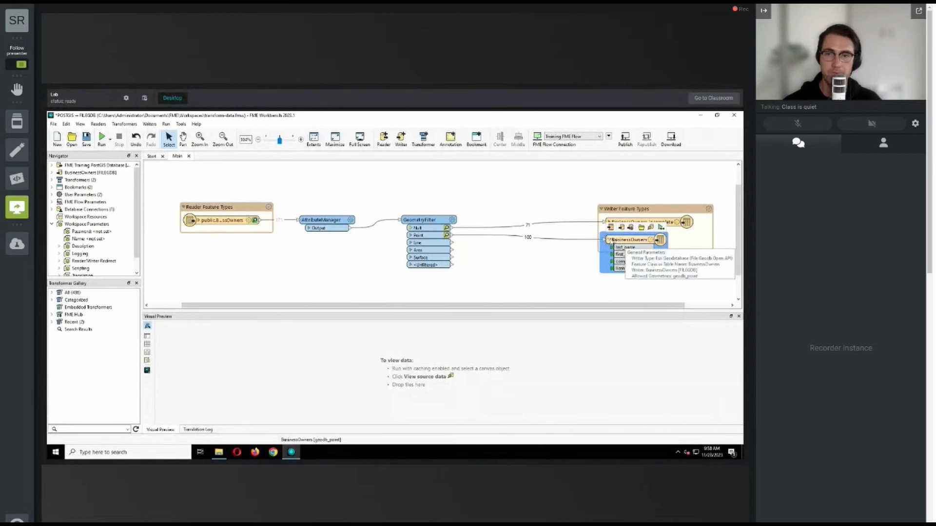
click(610, 240)
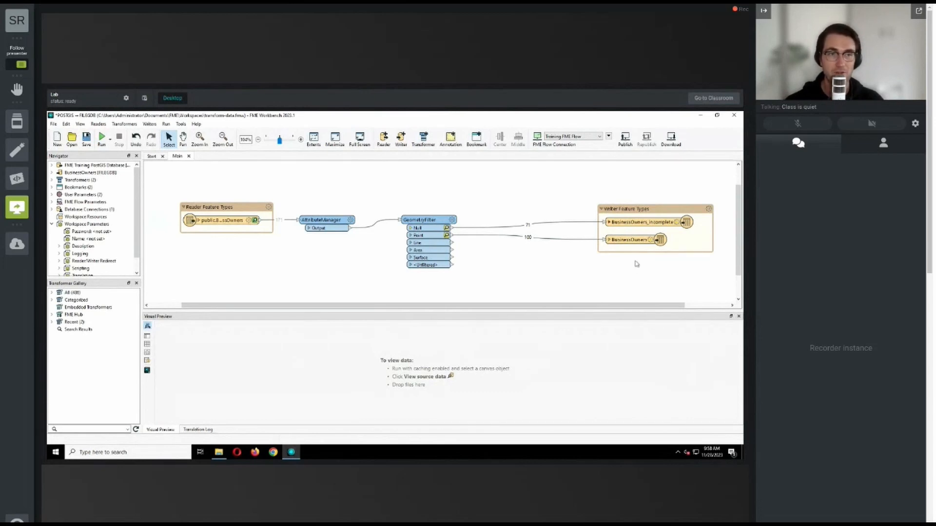
click(610, 222)
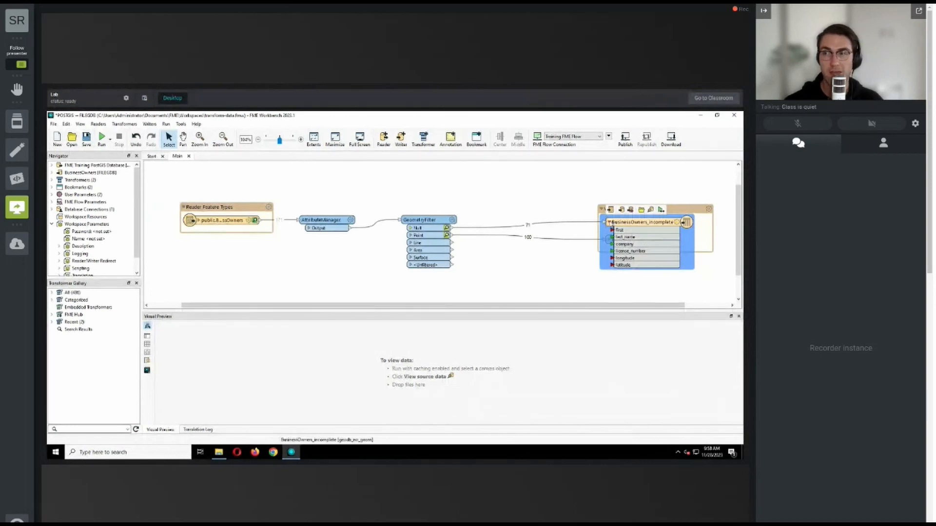
mouse_move(611, 224)
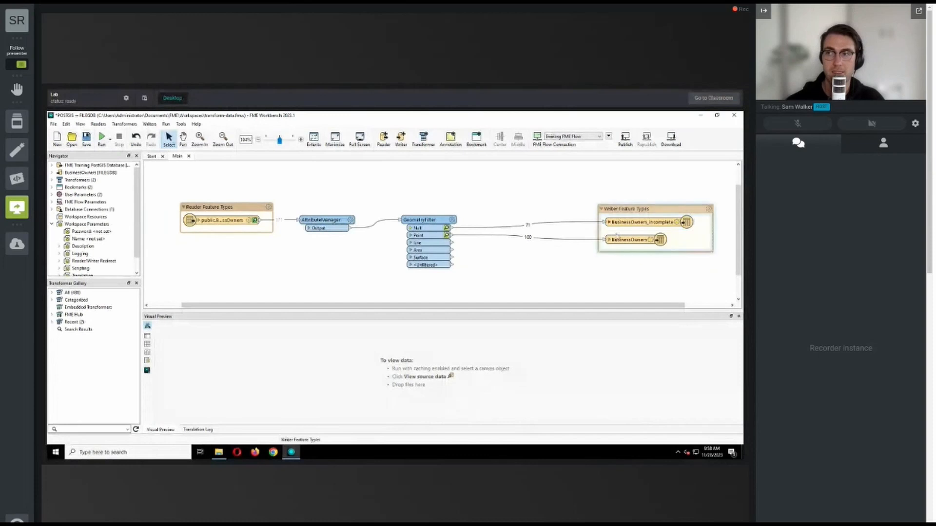
mouse_move(626, 242)
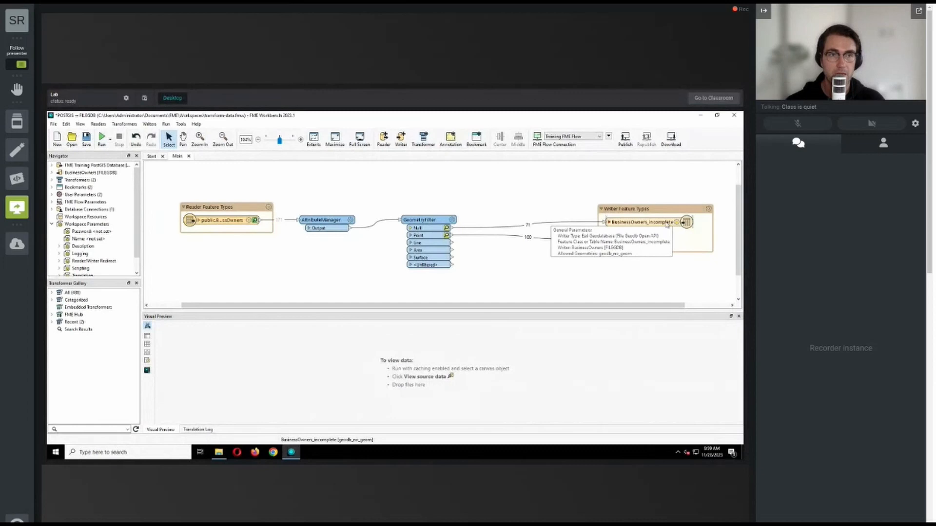
Set the user attribute definition of the BusinessOwners_incomplete writer feature type to Automatic
double_click(665, 222)
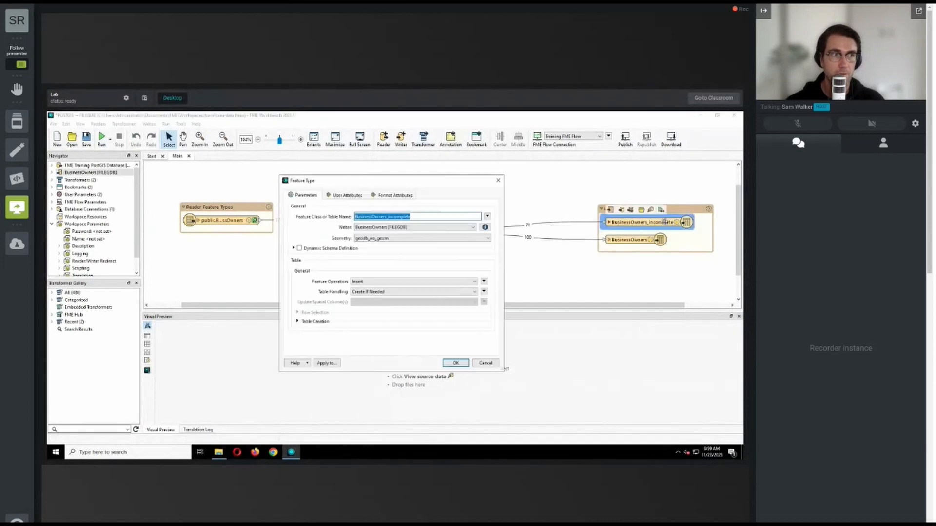
click(341, 195)
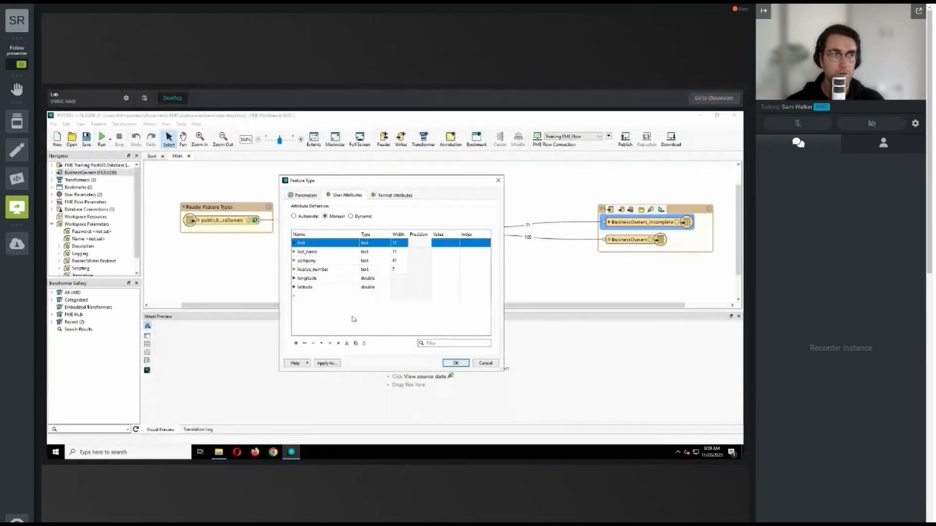
click(311, 218)
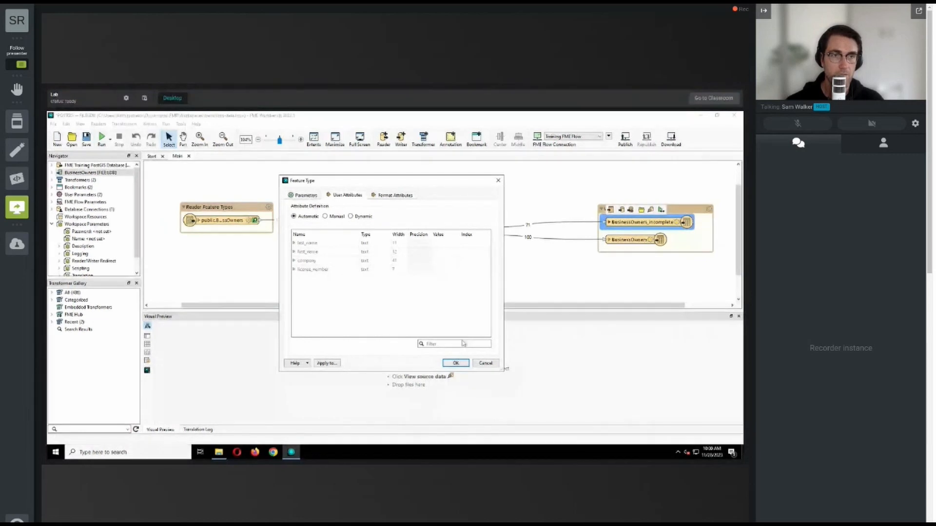
click(455, 364)
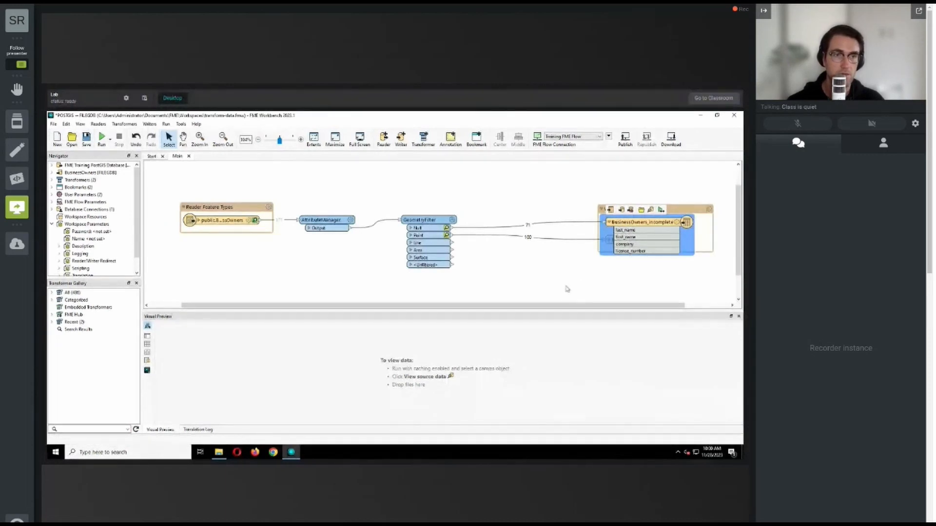
Delete the connection from the GeometryFilter's Null output to BusinessOwners_incomplete, and undo the deletion
click(551, 224)
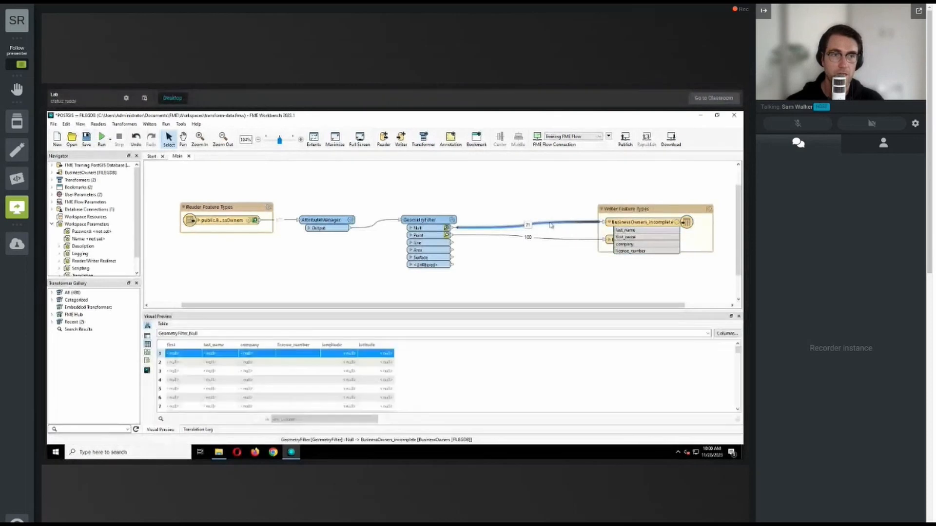
key(Delete)
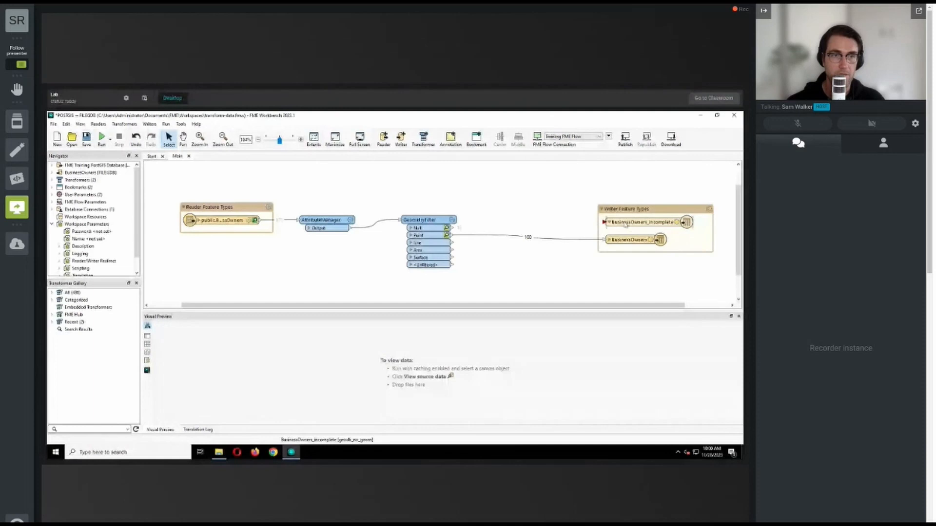
key(ctrl+z)
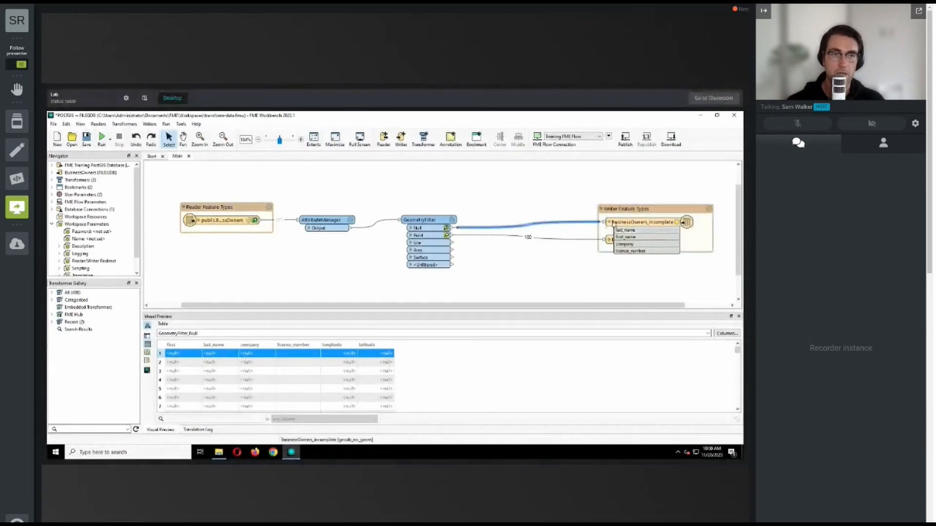
Try the Manual attribute definition on BusinessOwners_incomplete, view the data type options for last_name, and return to Automatic
mouse_move(612, 225)
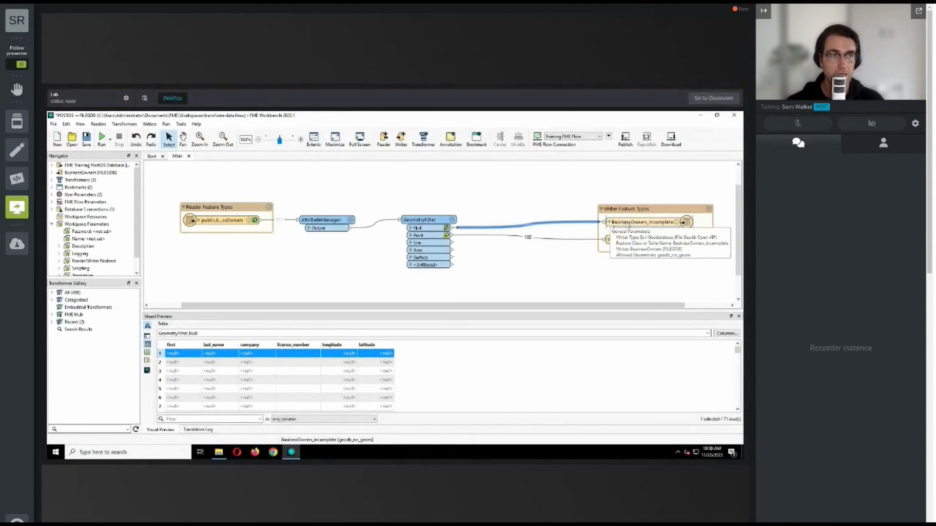
double_click(625, 221)
click(340, 196)
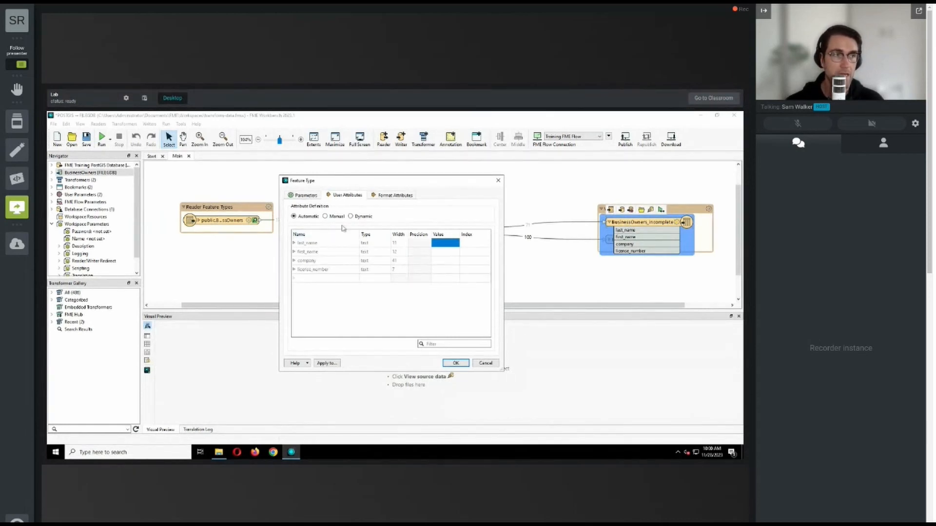
click(326, 216)
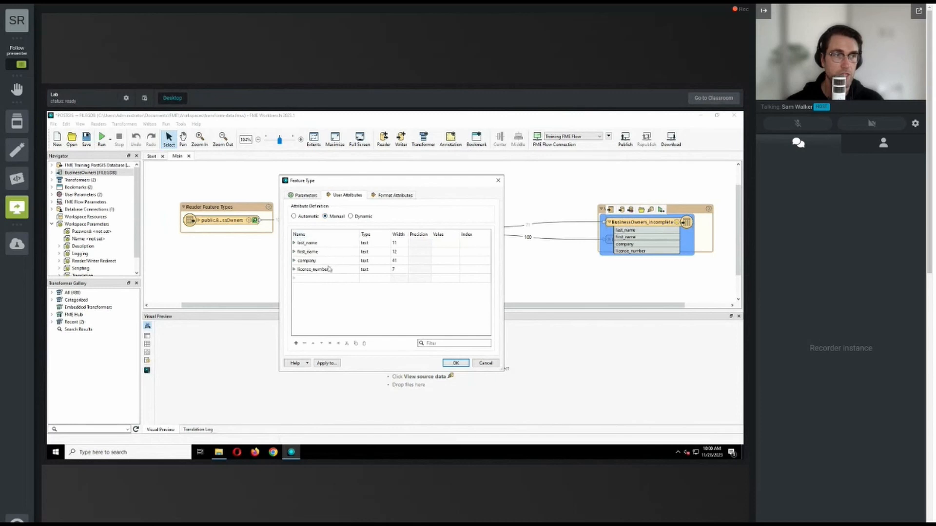
click(374, 244)
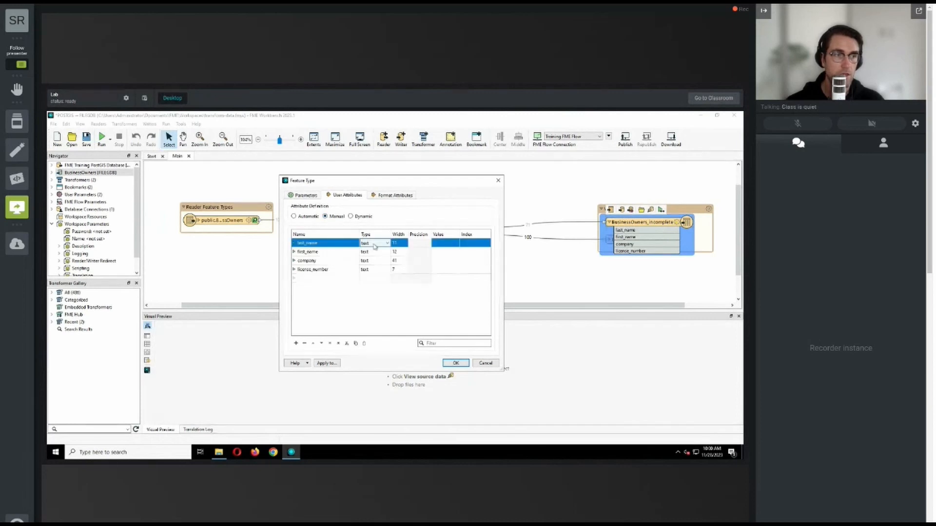
click(374, 244)
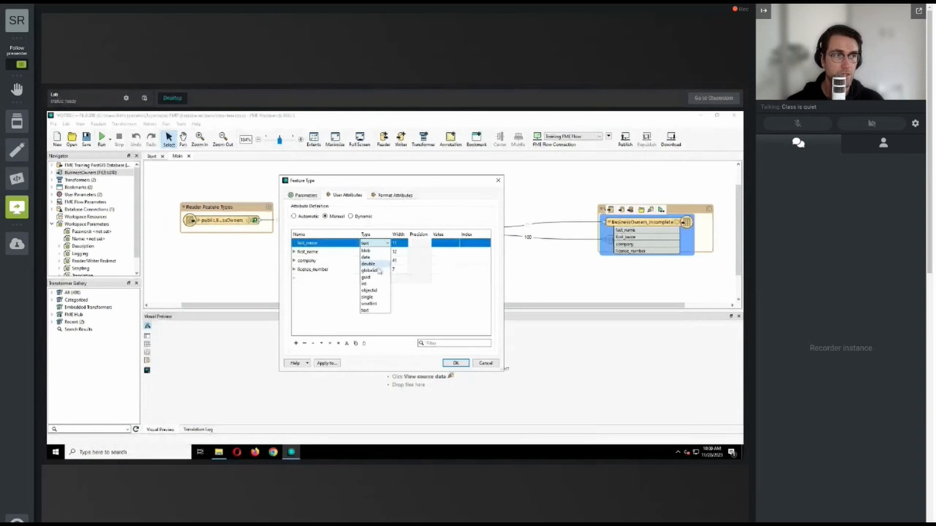
click(445, 318)
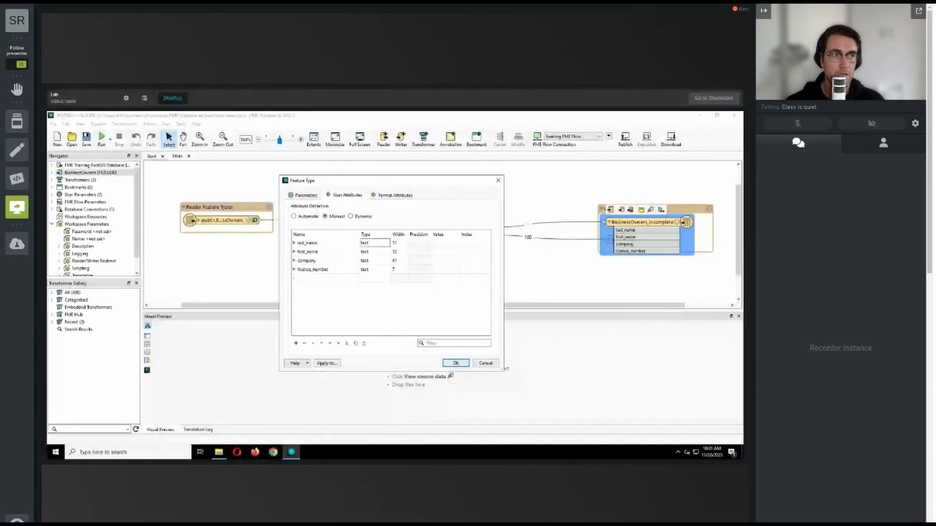
click(306, 217)
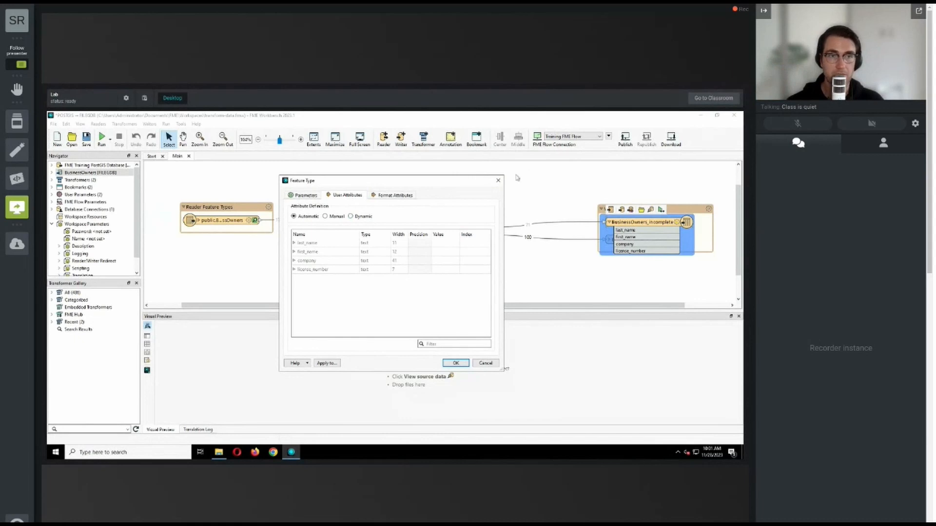
click(498, 181)
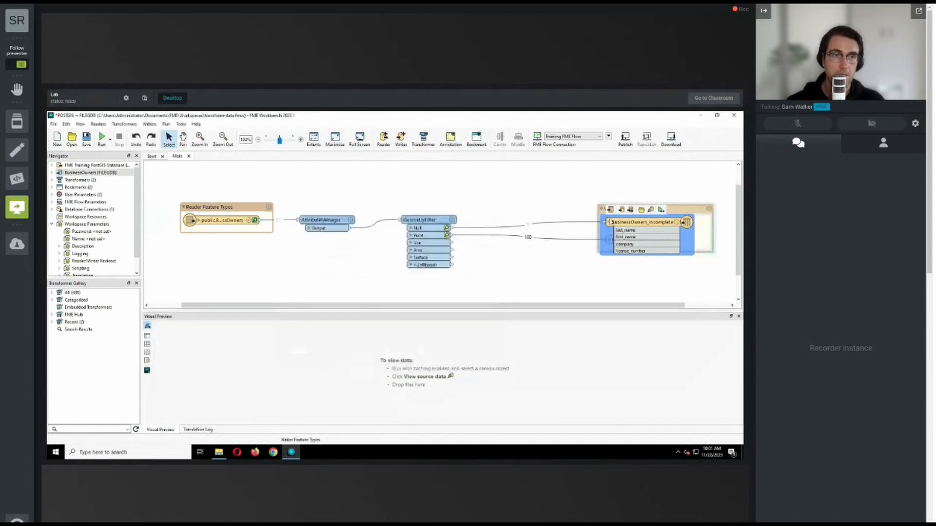
Collapse the attribute list of the BusinessOwners_incomplete writer feature type on the canvas
click(609, 222)
click(609, 222)
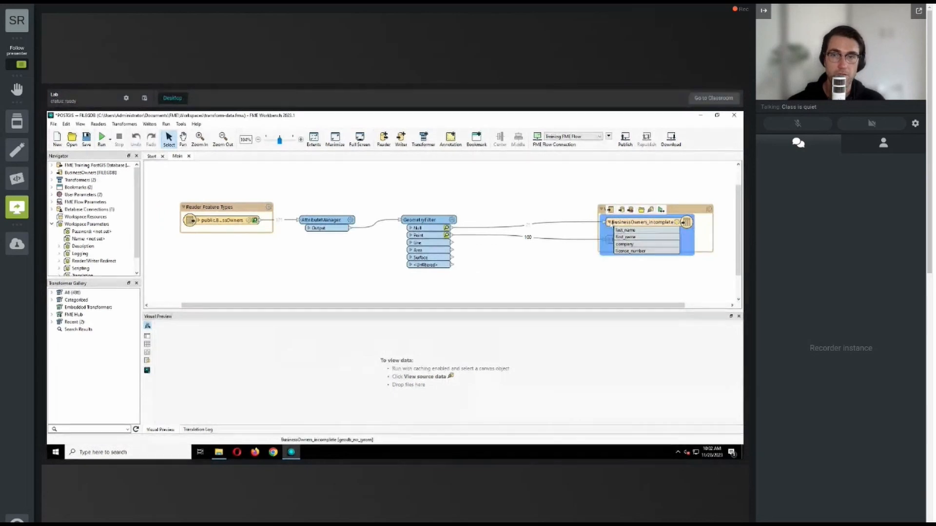
click(626, 240)
click(623, 268)
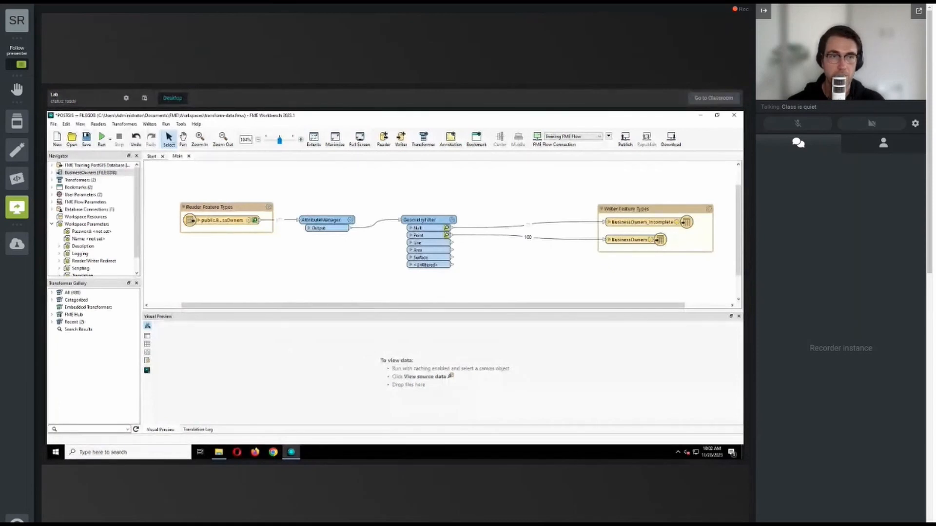
Try the Manual attribute definition on BusinessOwners_incomplete to review its attribute types and widths, and discard the change
click(639, 219)
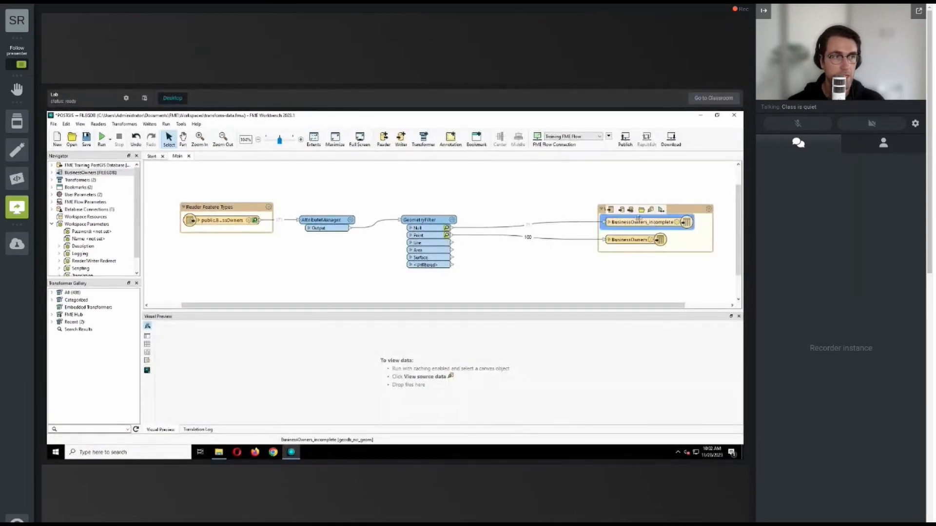
double_click(638, 219)
click(324, 195)
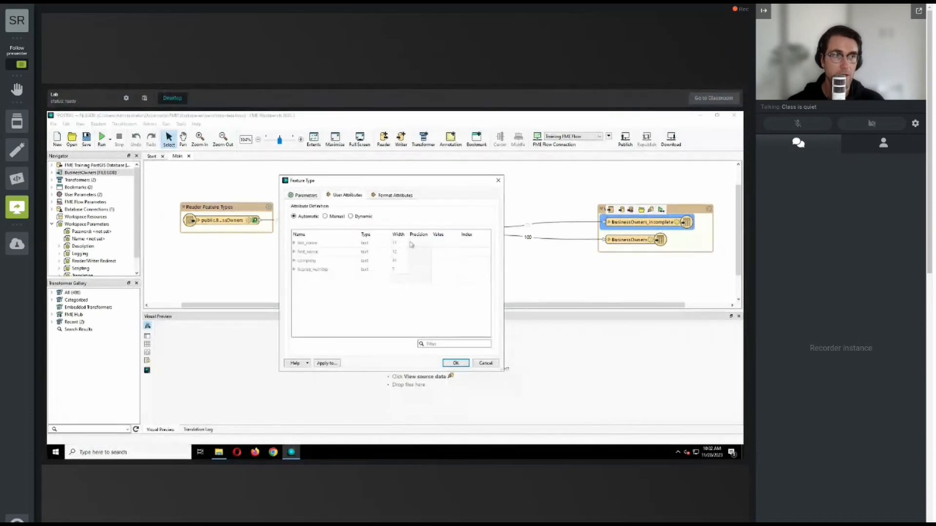
click(327, 216)
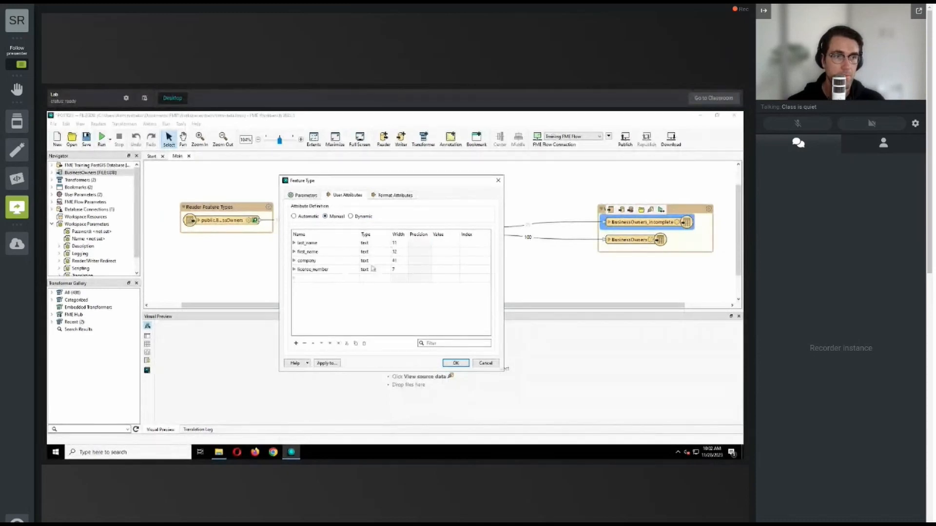
click(483, 365)
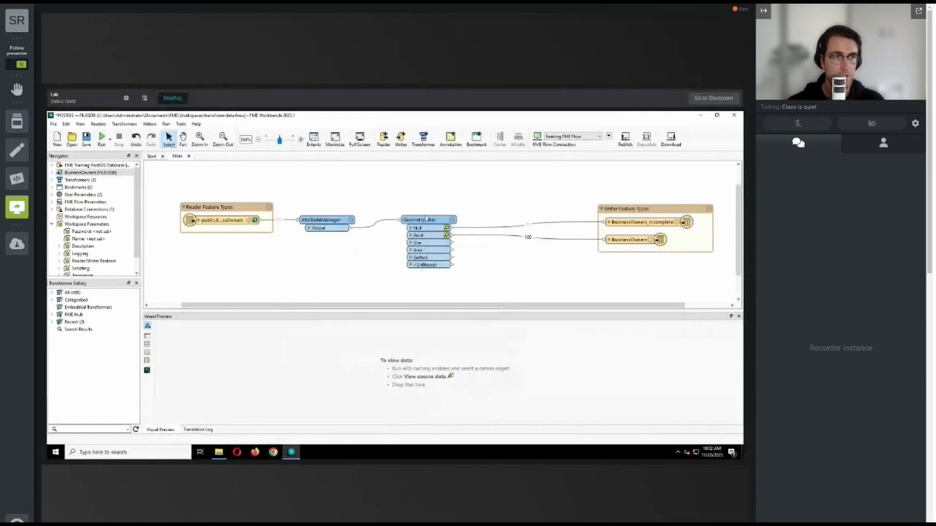
Examine the attribute types in the AttributeManager, including the type setting of last_name, and close the parameters without saving
double_click(339, 221)
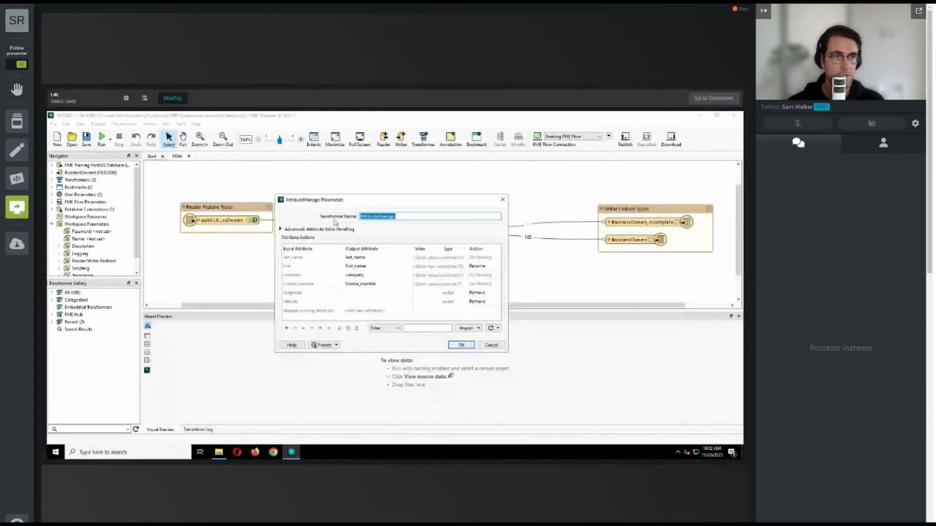
click(456, 257)
click(447, 258)
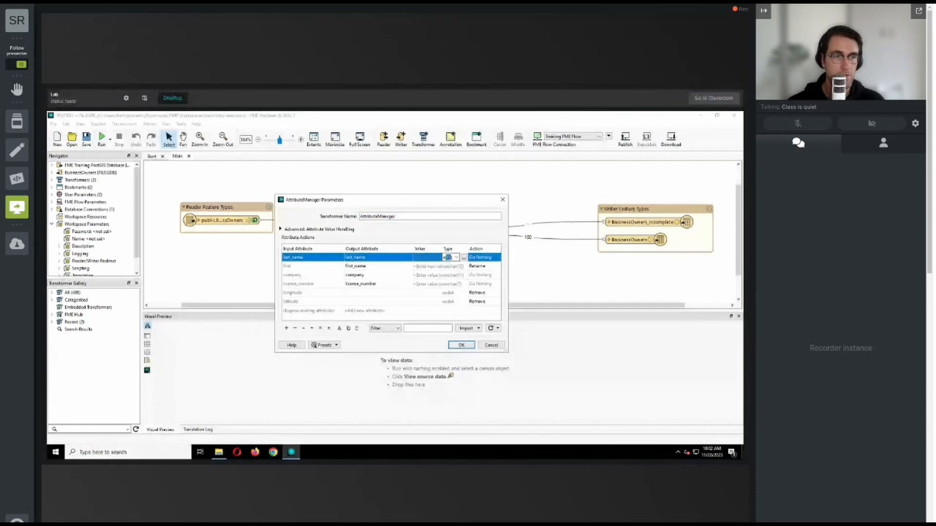
click(463, 239)
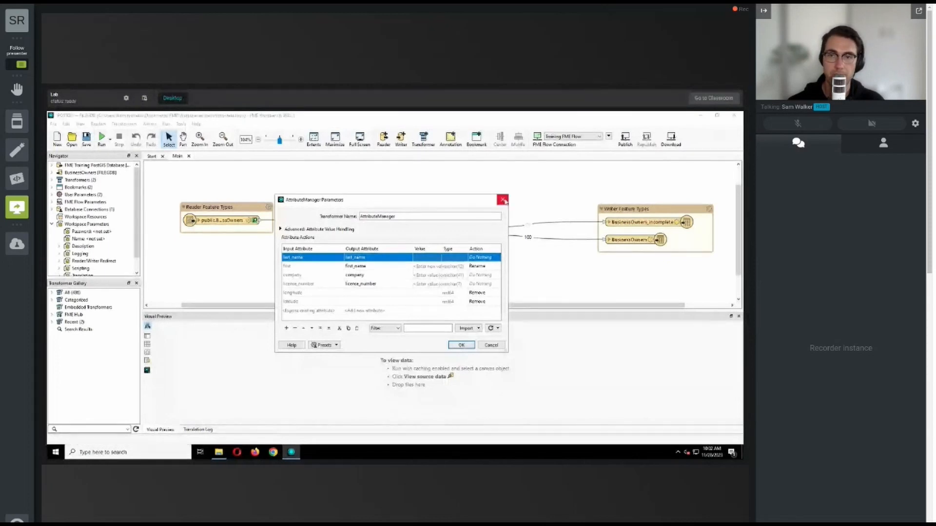
click(503, 200)
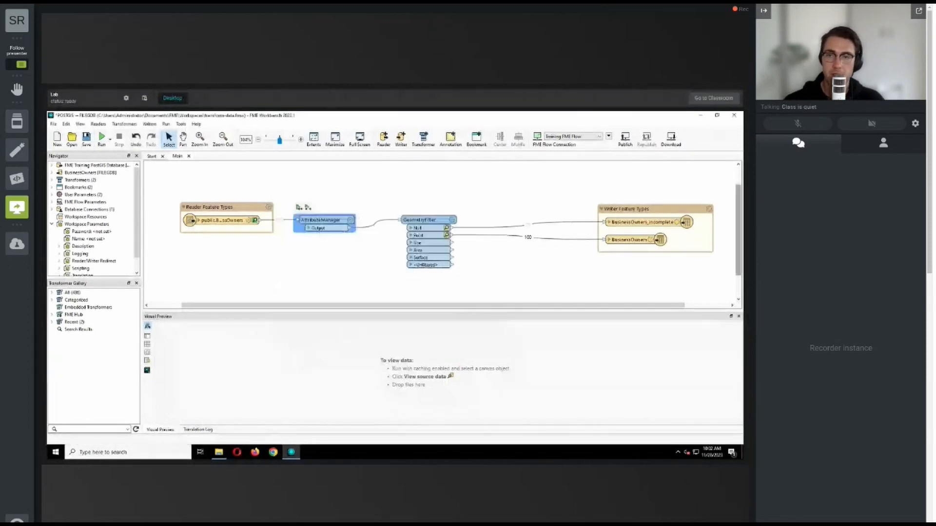